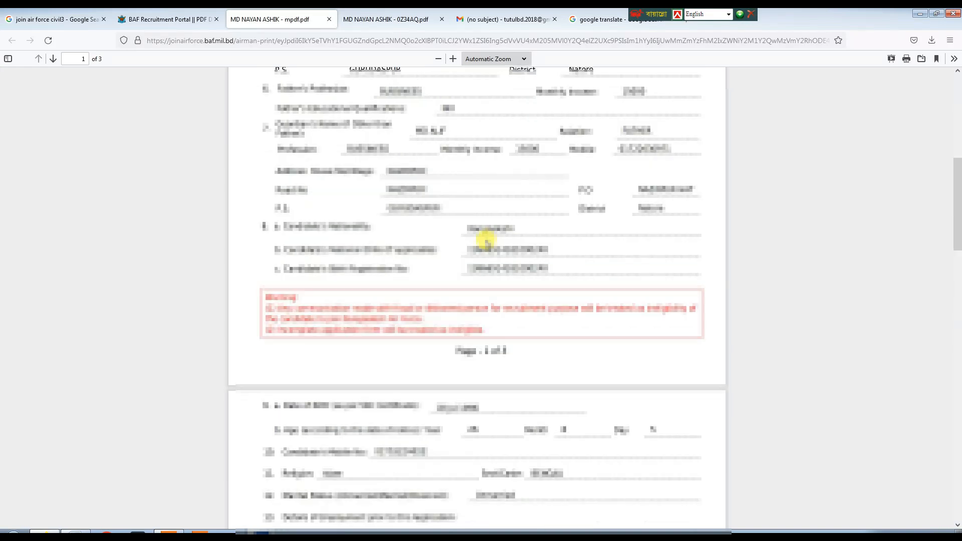
Open a new Firefox tab showing Google's homepage instead of the application PDF.
key(Return)
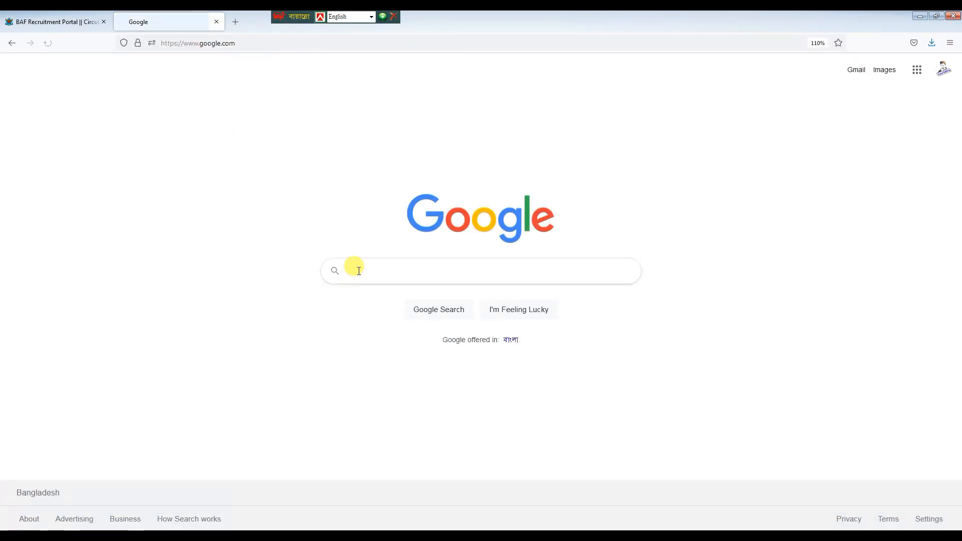
Search Google for 'join bangladesh air force' and open the official Join Bangladesh Air Force site.
click(357, 270)
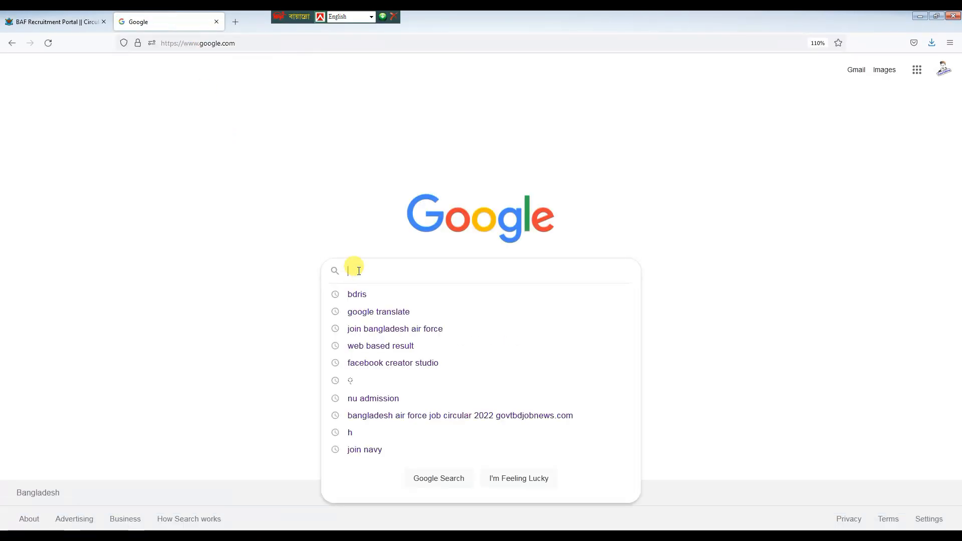
text(join bangl)
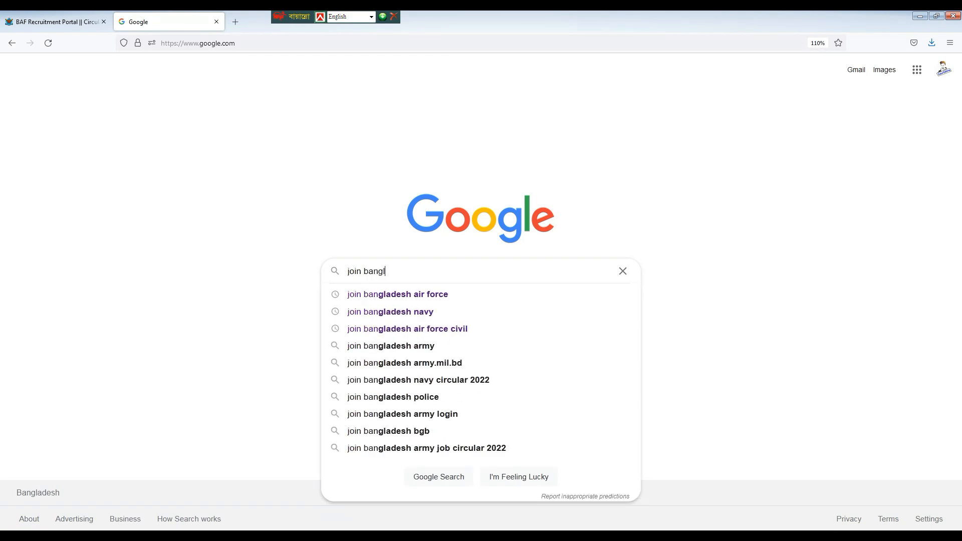
text(adesh air)
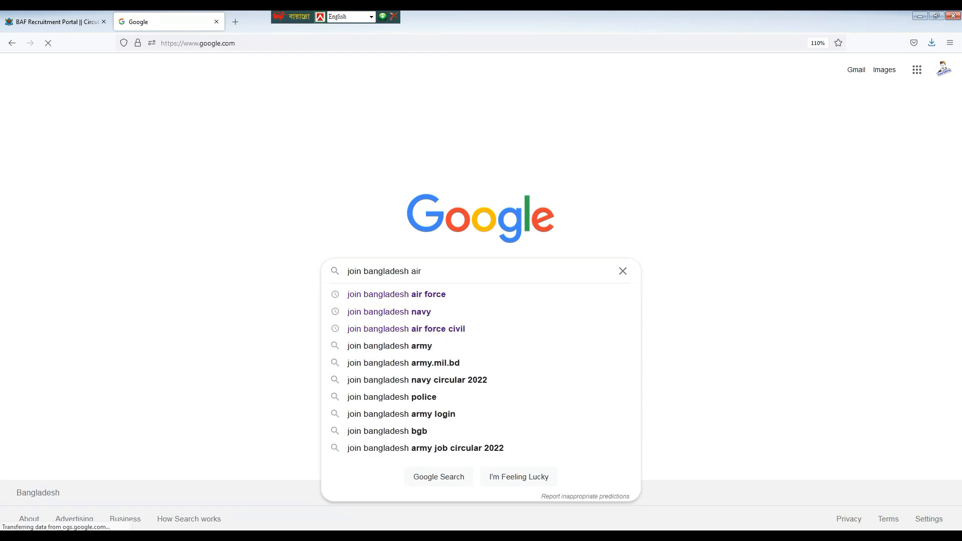
text( force)
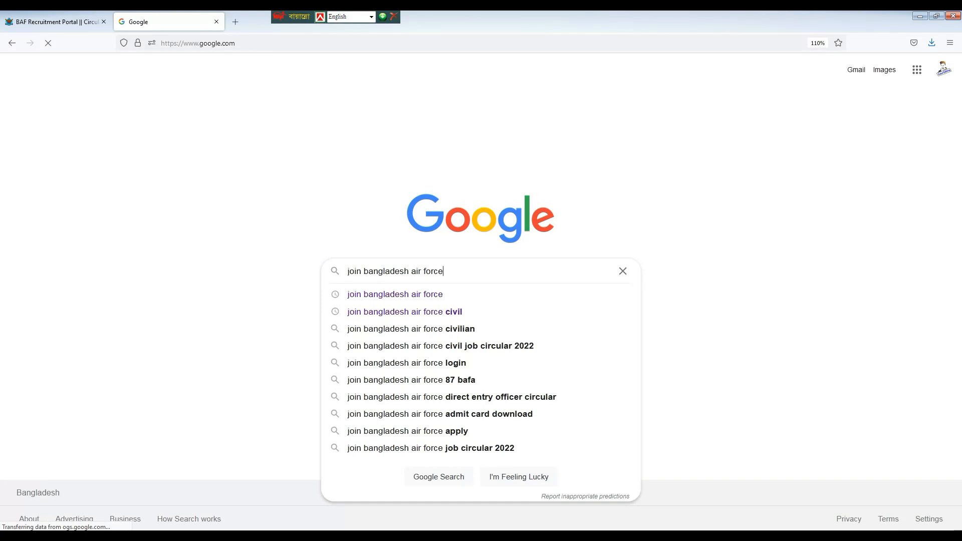
key(Return)
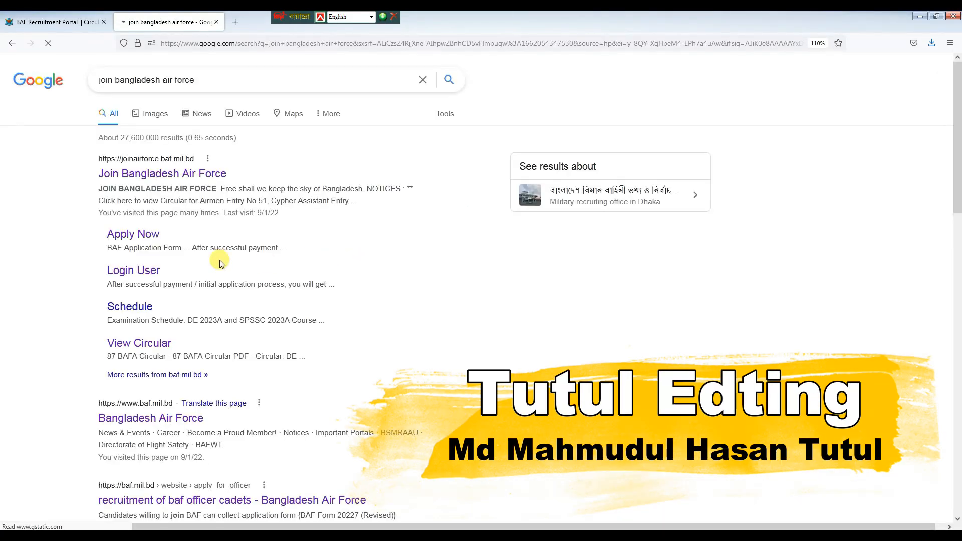
click(144, 185)
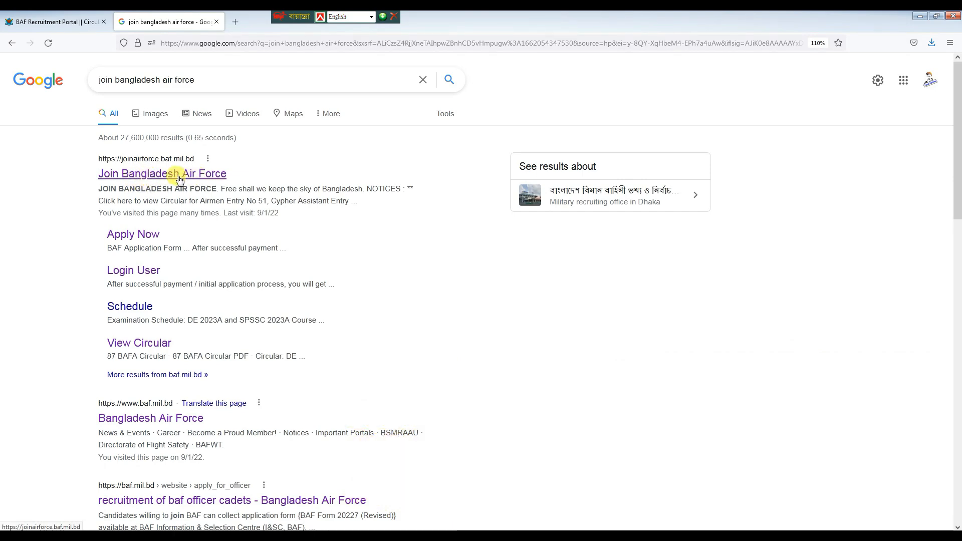
click(178, 176)
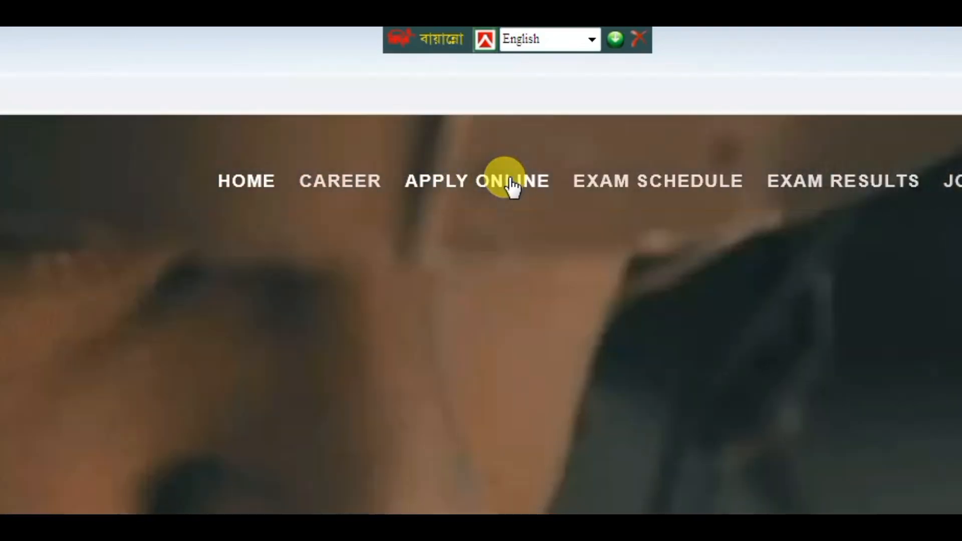
Start the online application with Application For set to Airmen and course Cypher Assistant Entry No 21.
click(508, 184)
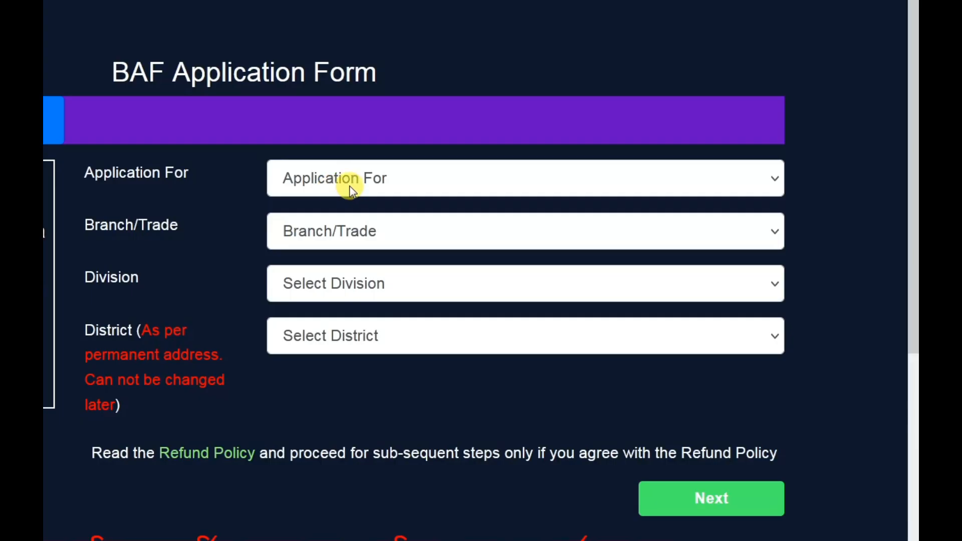
click(552, 228)
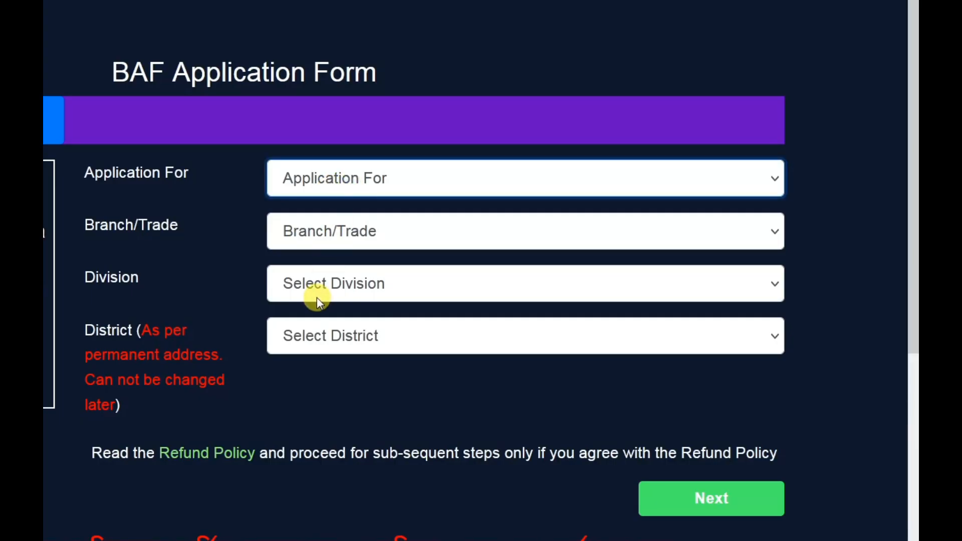
key(Down)
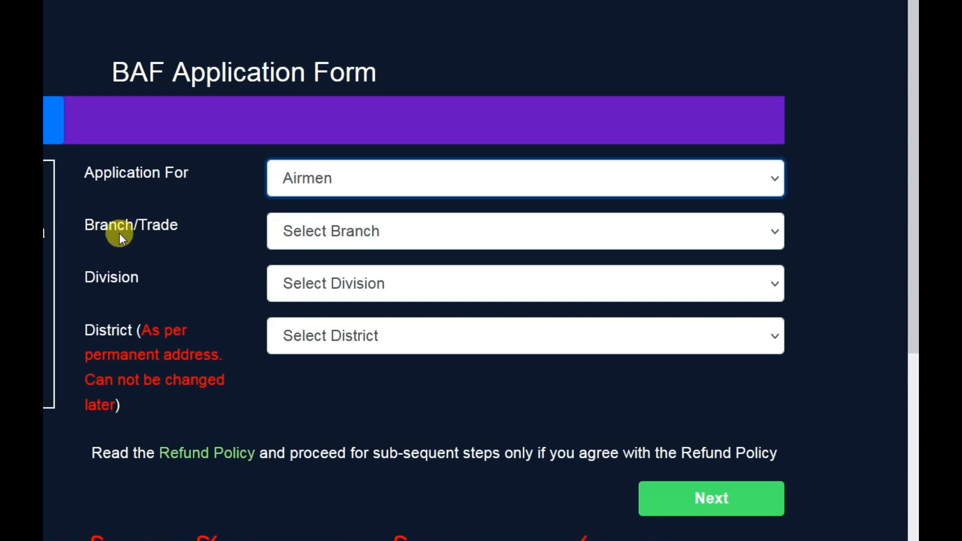
click(341, 240)
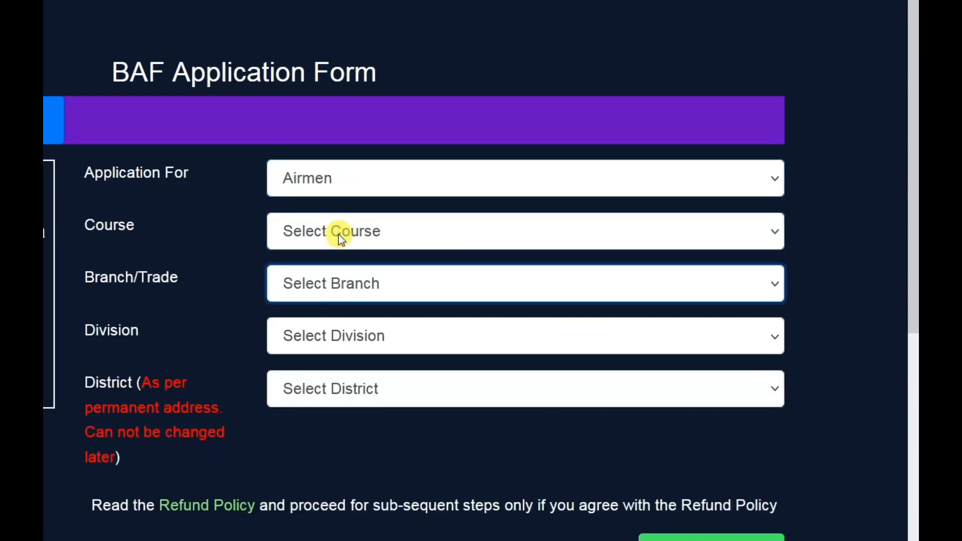
click(424, 239)
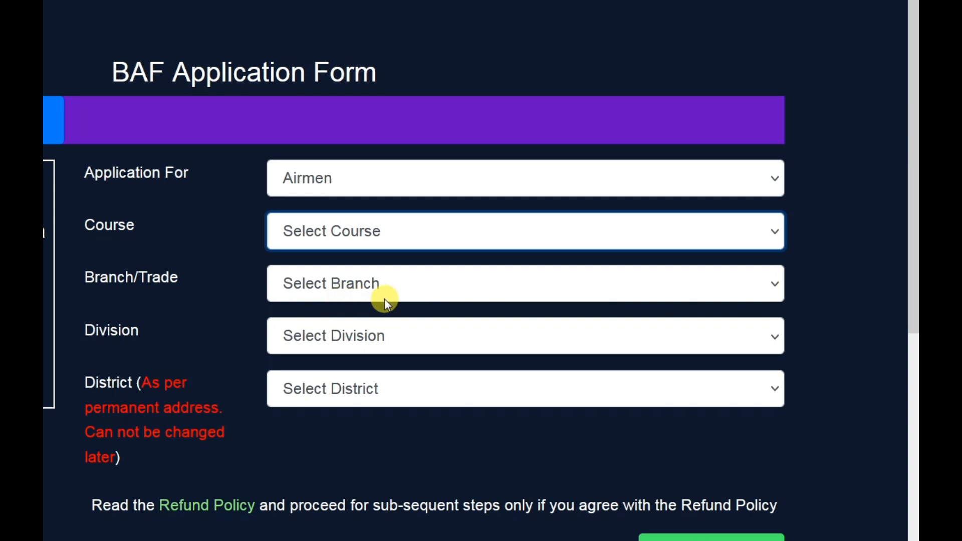
click(405, 293)
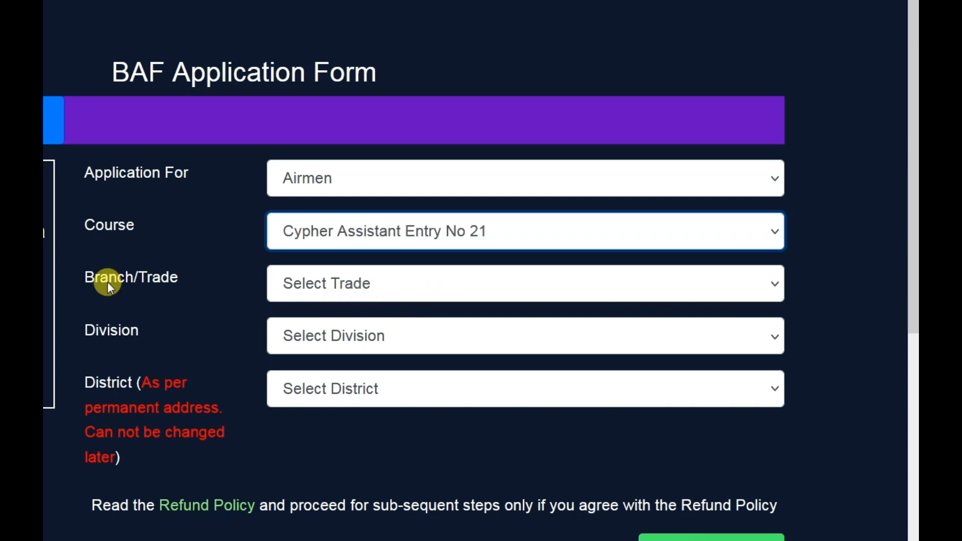
Set the trade to Cypher Assistant, marital status to Married and education to SSC.
click(323, 283)
click(323, 335)
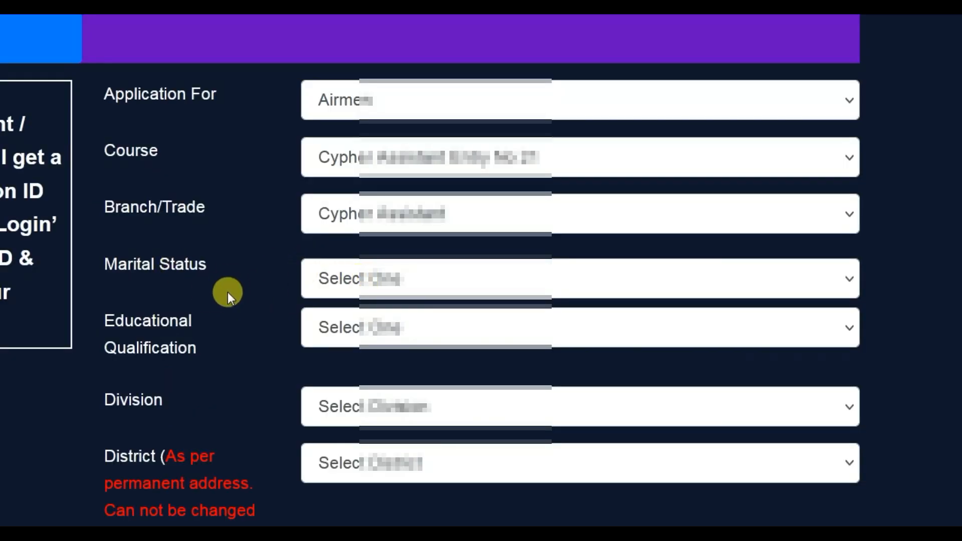
click(356, 276)
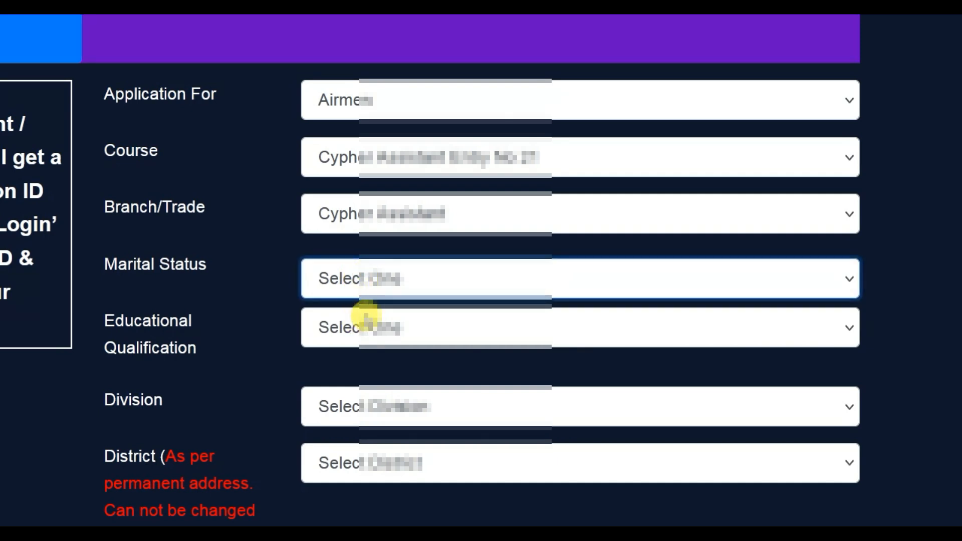
click(362, 349)
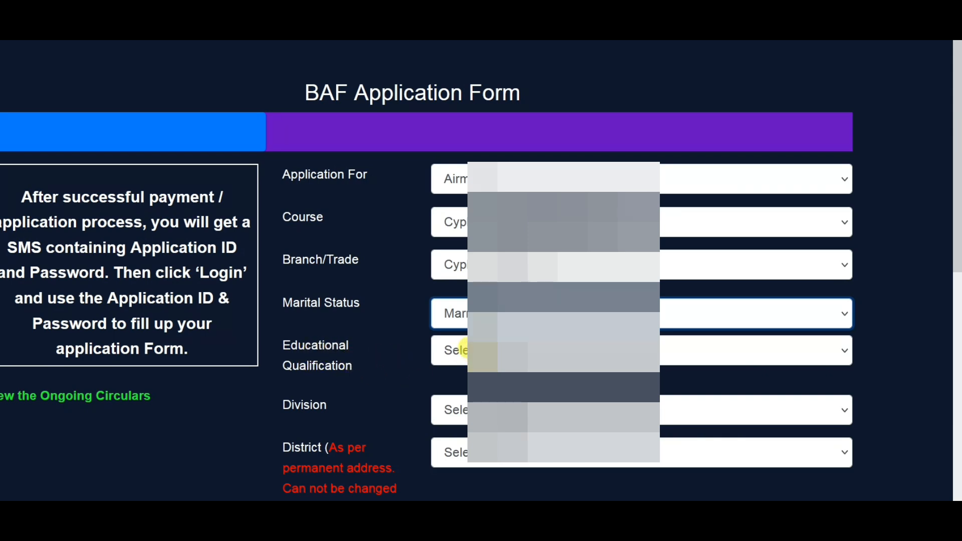
click(461, 352)
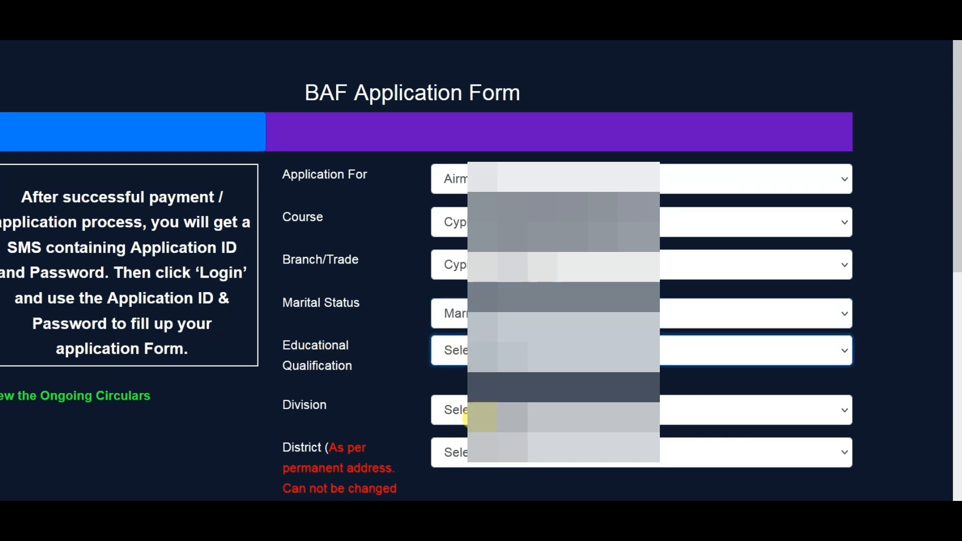
key(Down)
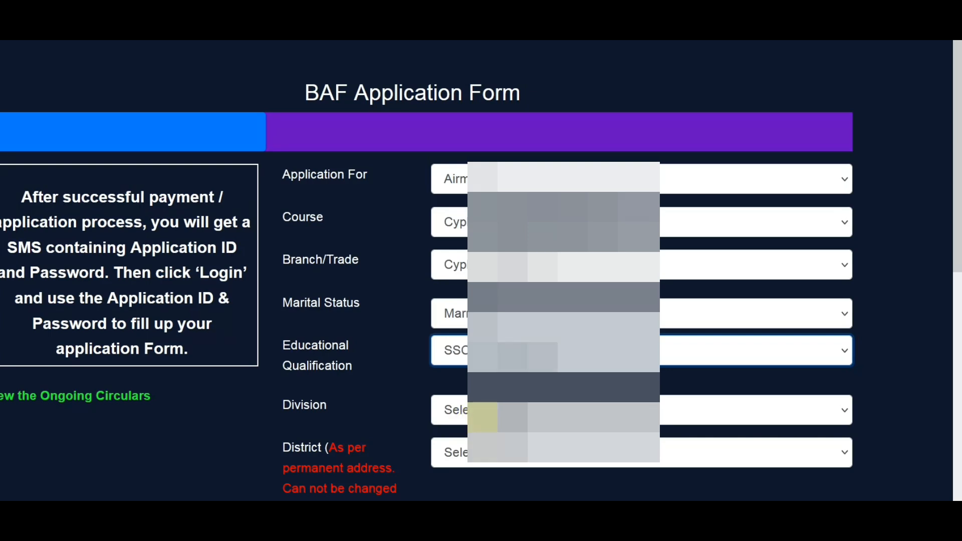
Choose the division and permanent-address district, then continue to the personal details step.
scroll(378, 383, down, 2)
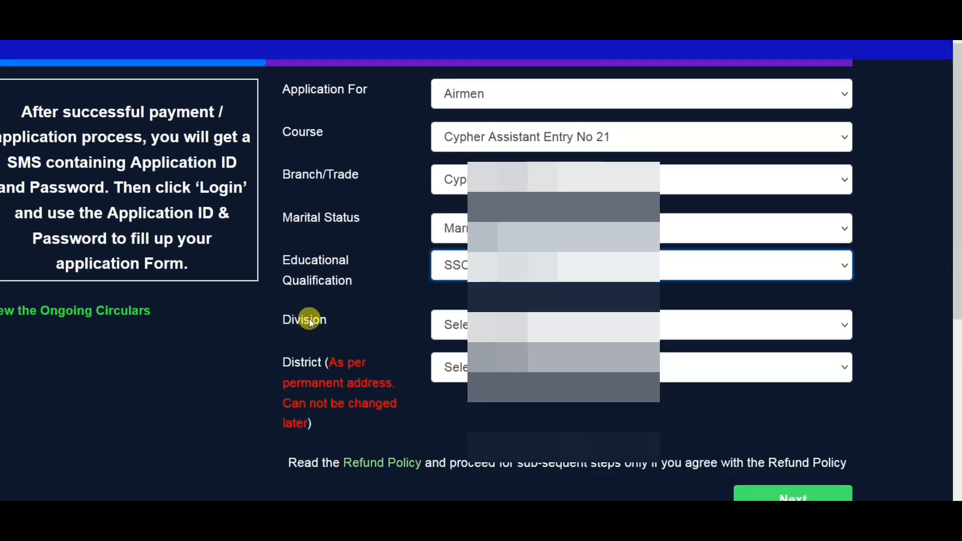
click(479, 325)
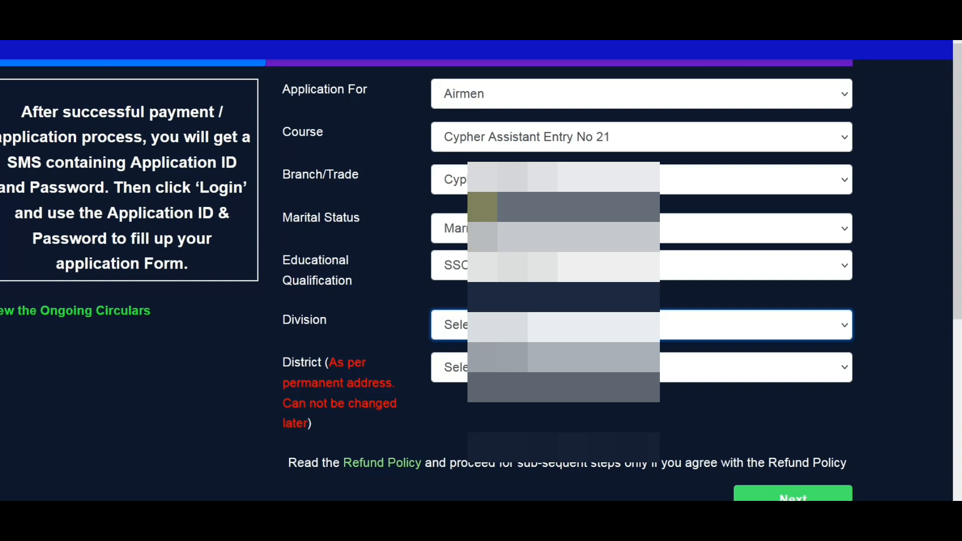
key(r)
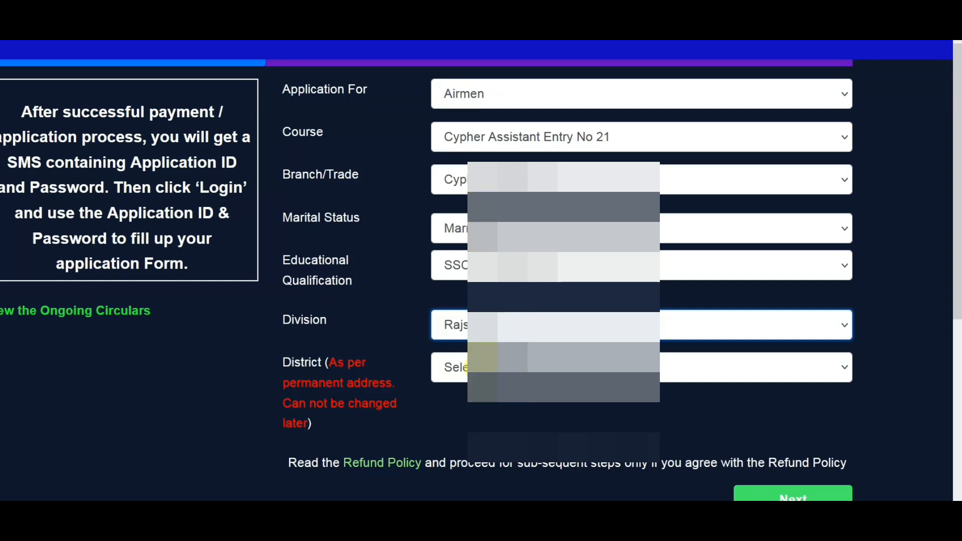
key(Tab)
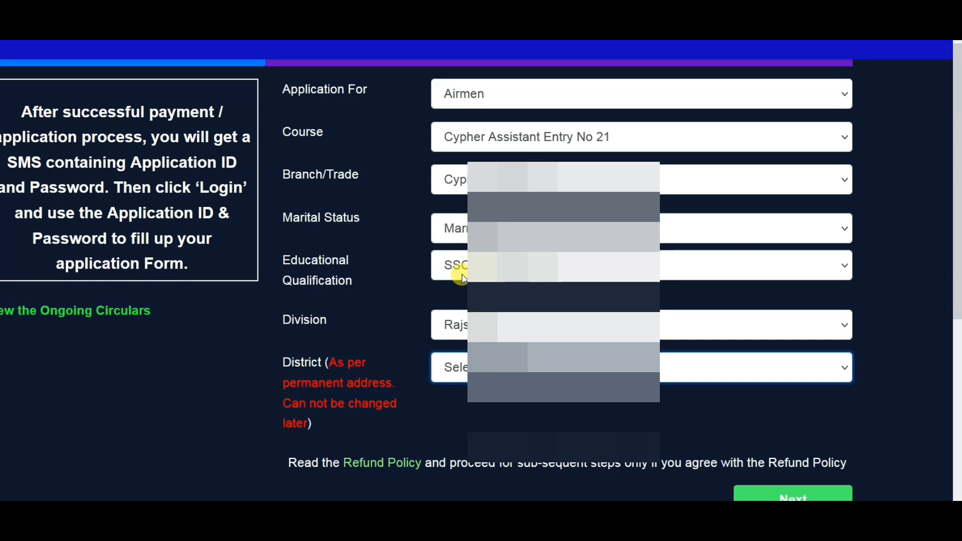
key(n)
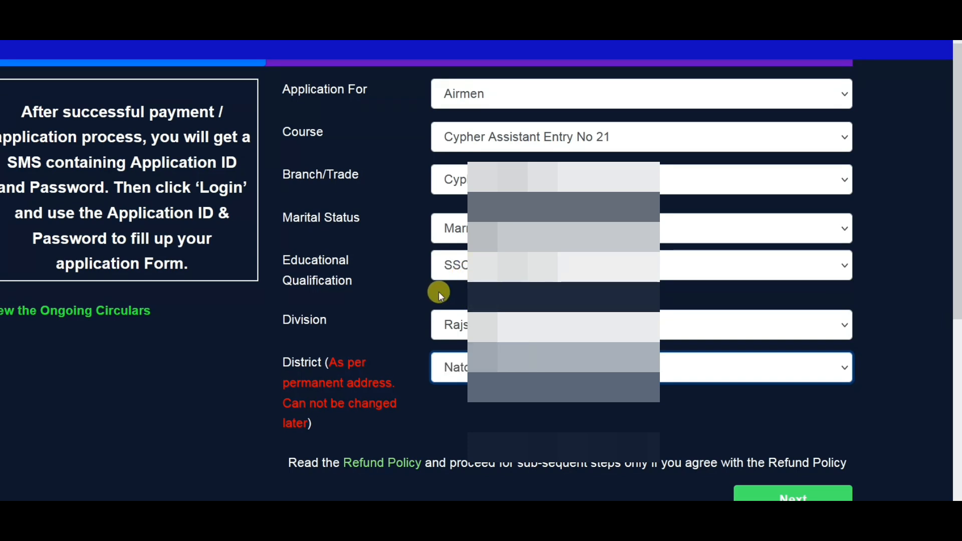
click(772, 498)
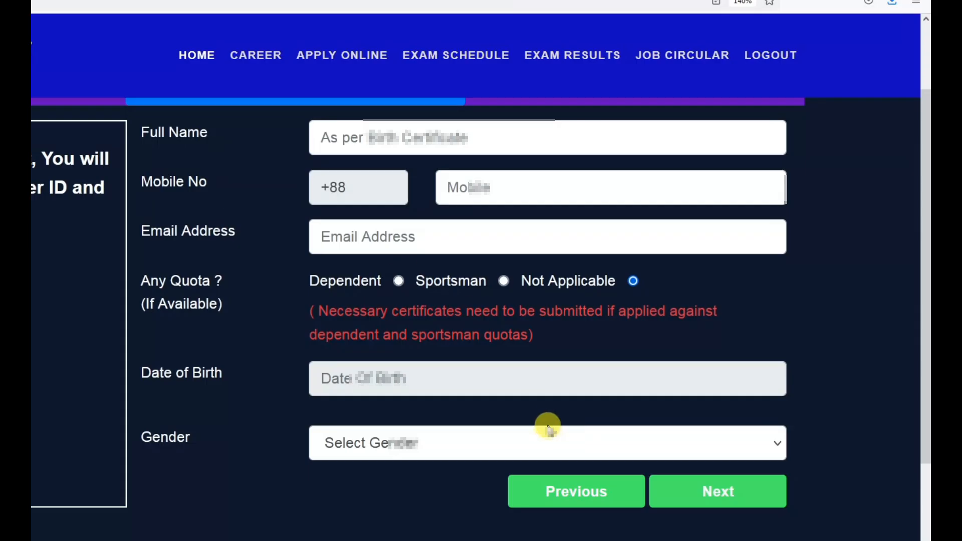
Enter the applicant's full name, mobile number and e-mail address in the personal details.
scroll(283, 294, up, 2)
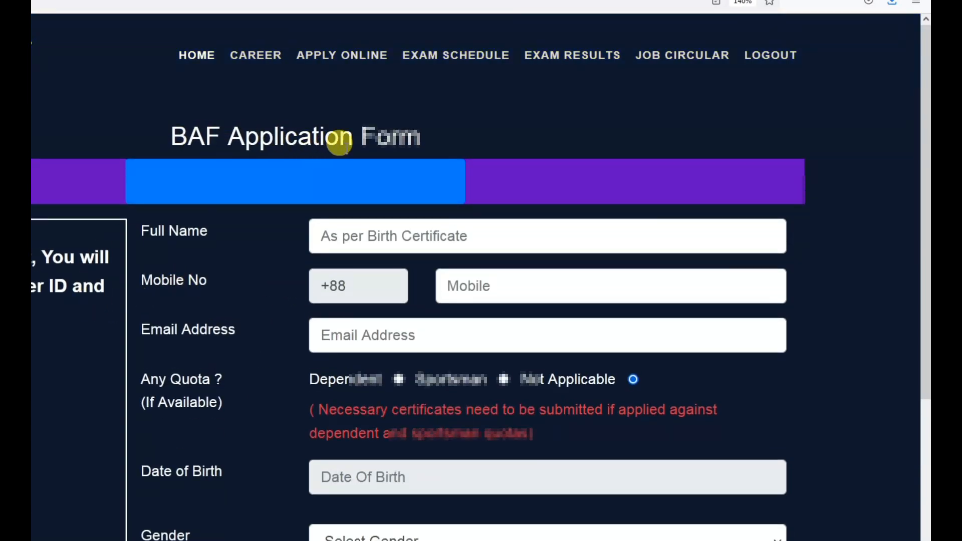
click(364, 234)
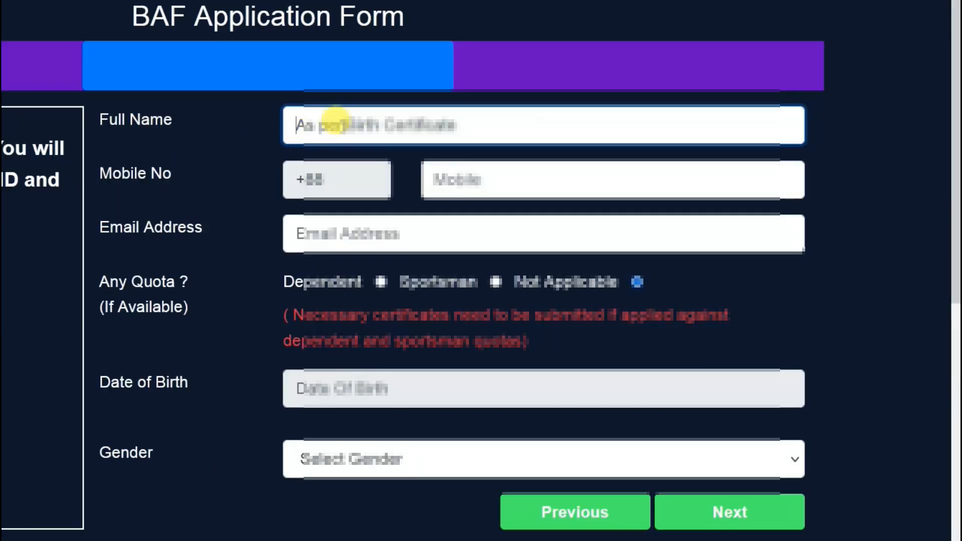
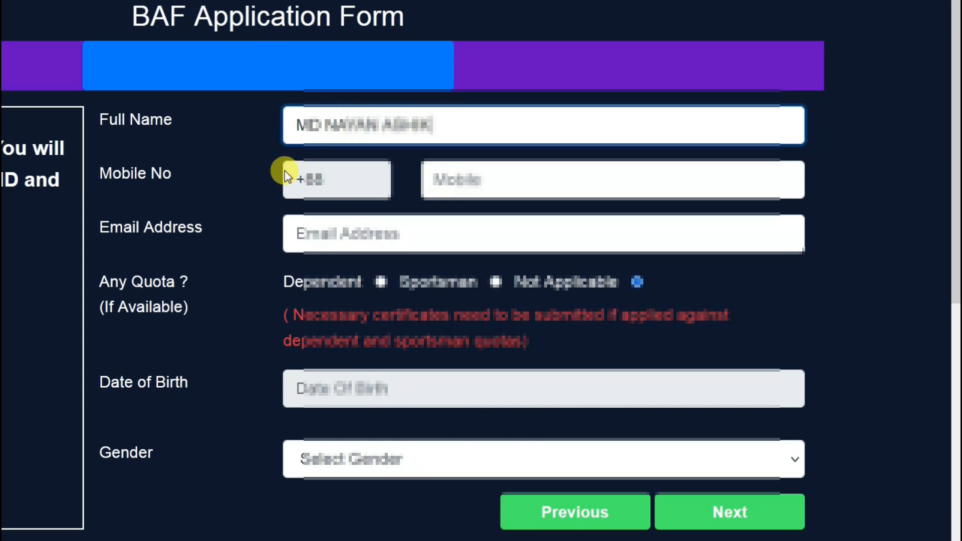
click(490, 170)
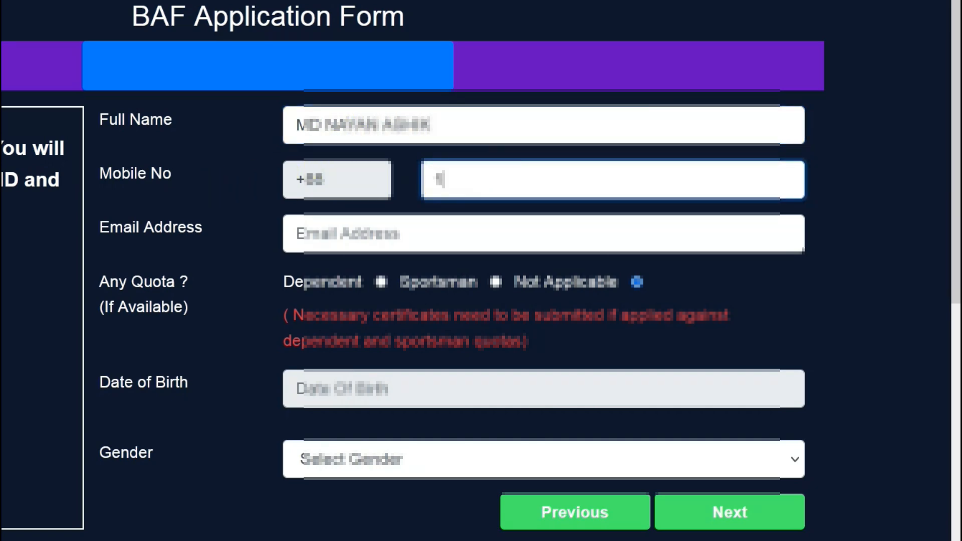
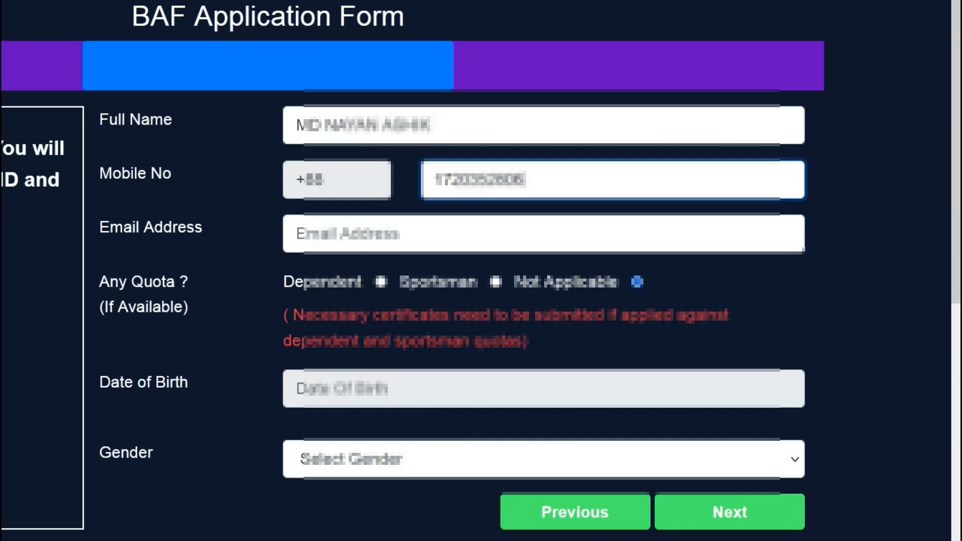
click(330, 221)
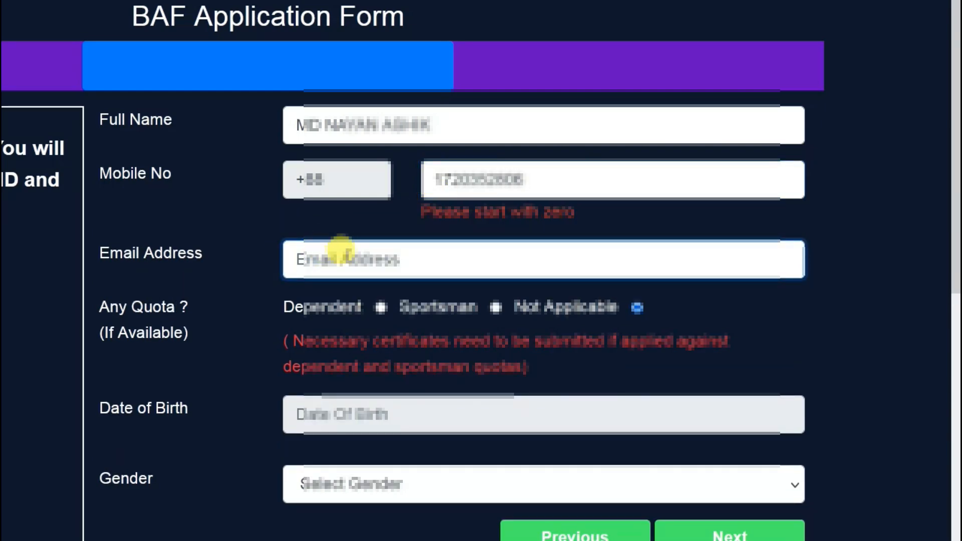
click(373, 301)
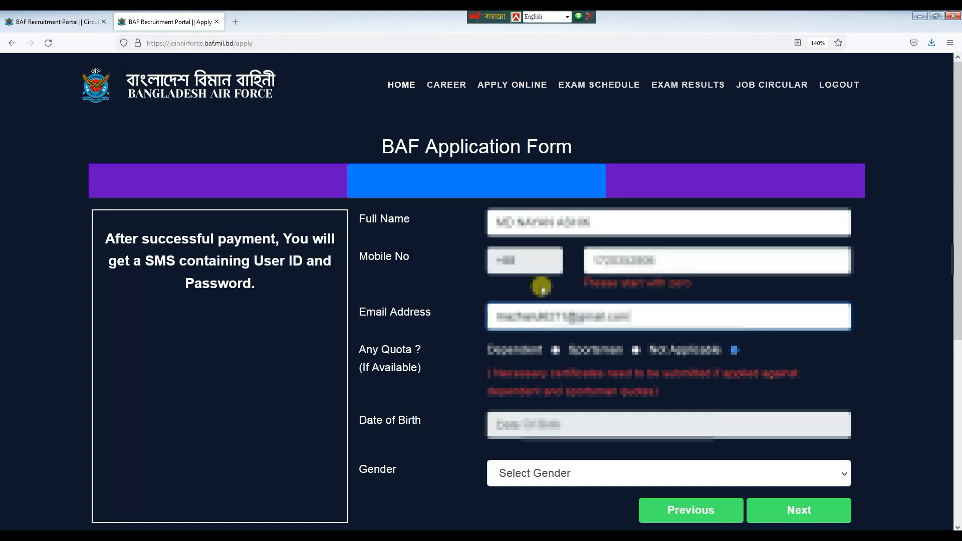
Set the quota to Not Applicable and choose a date of birth in 1996.
click(356, 367)
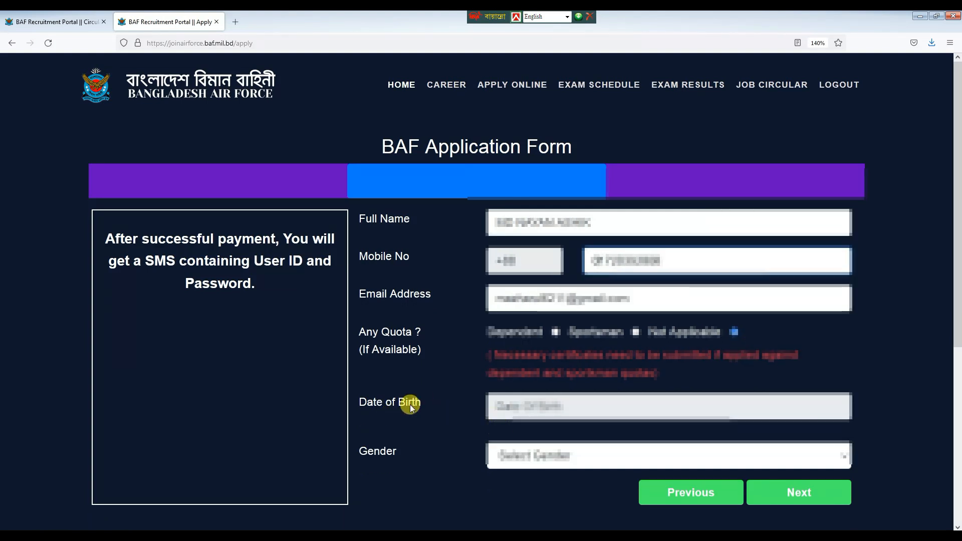
click(571, 411)
click(632, 198)
text(1996)
click(553, 381)
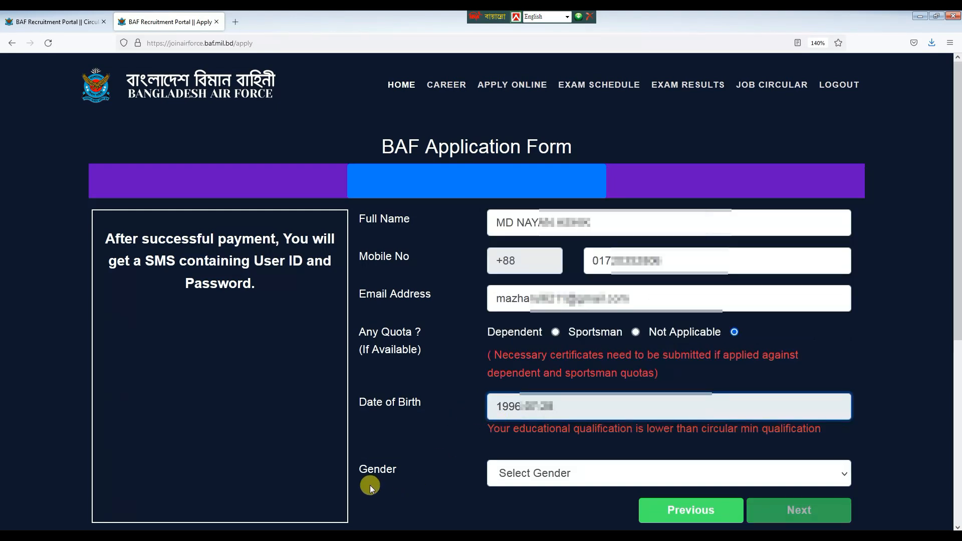
Set gender to Male and answer Yes to the height and educational qualification criteria.
click(521, 474)
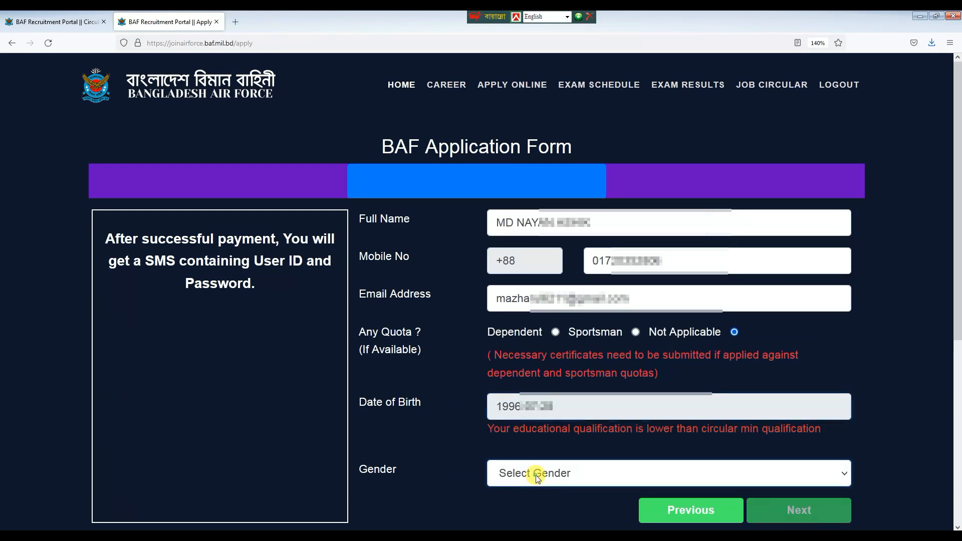
click(501, 522)
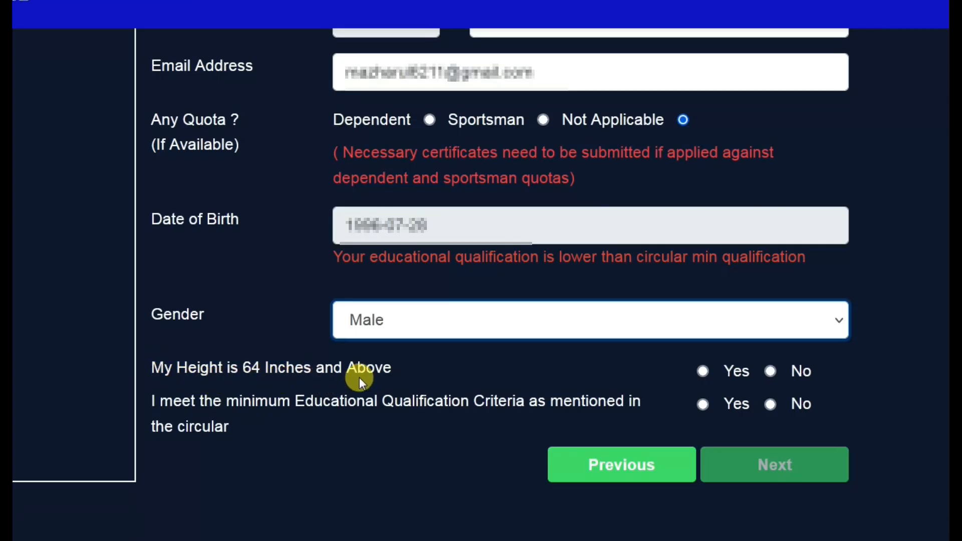
click(702, 371)
click(700, 407)
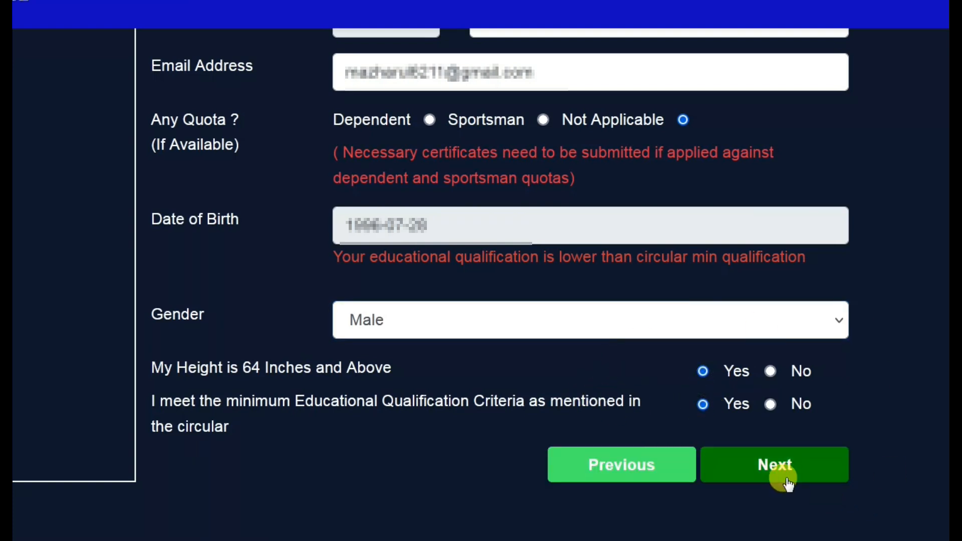
On the final step, mark National ID available, enter the NID and birth registration numbers, check the 200 fee.
click(788, 478)
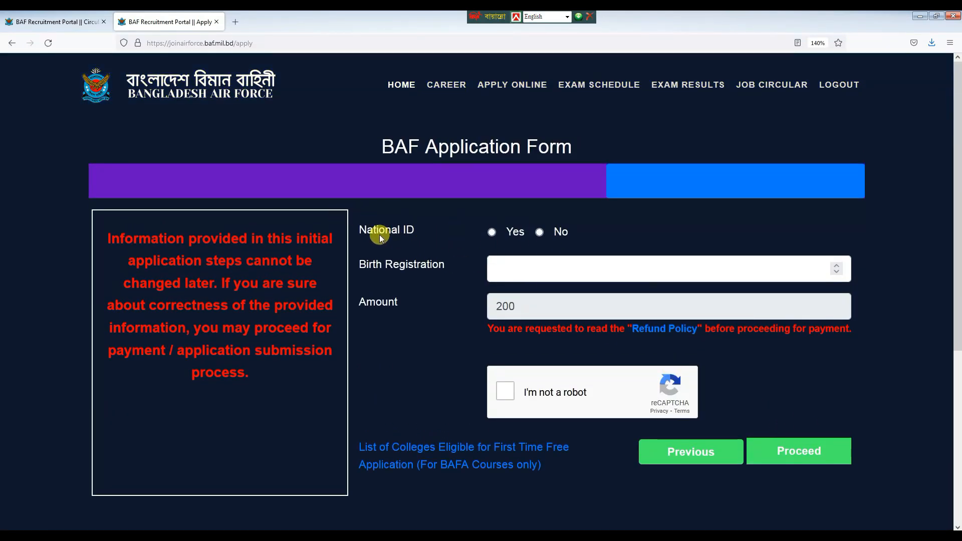
click(493, 236)
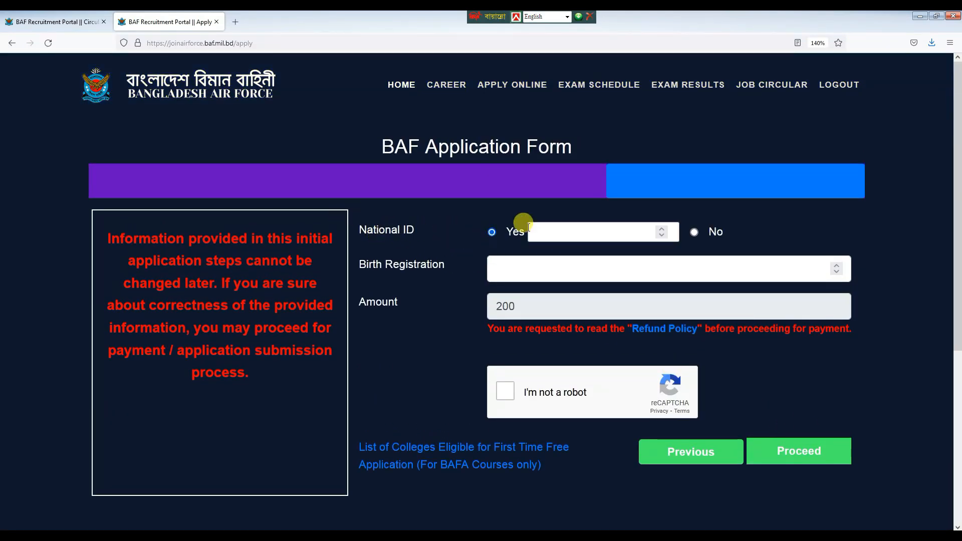
click(559, 236)
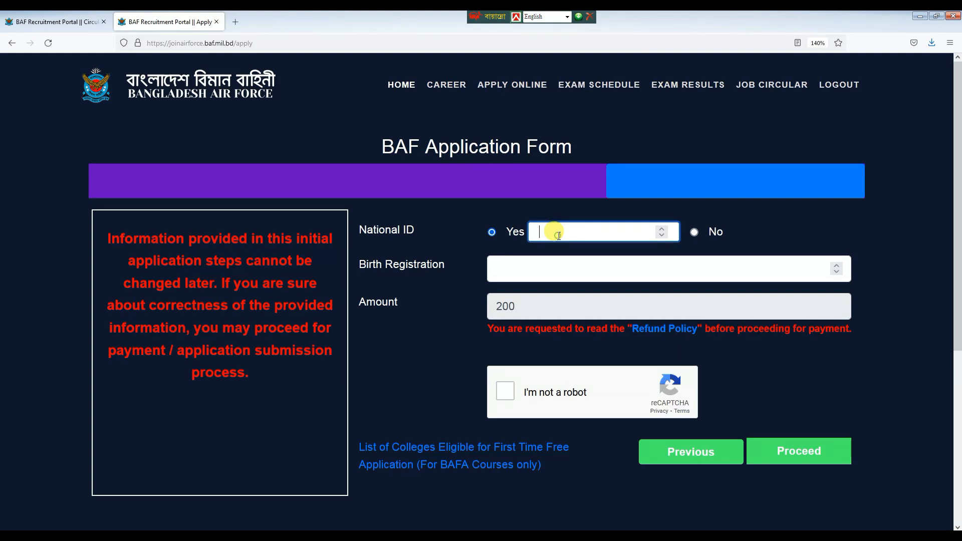
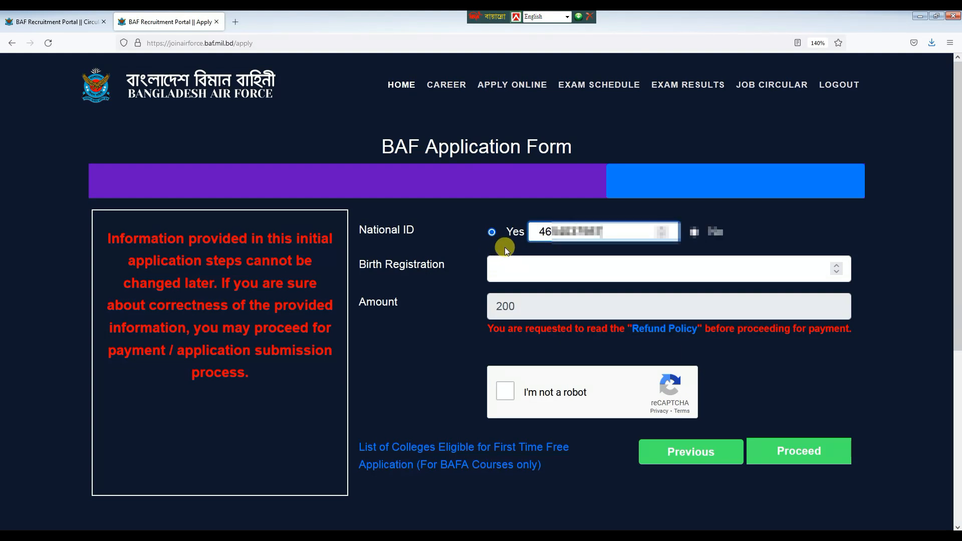
click(559, 269)
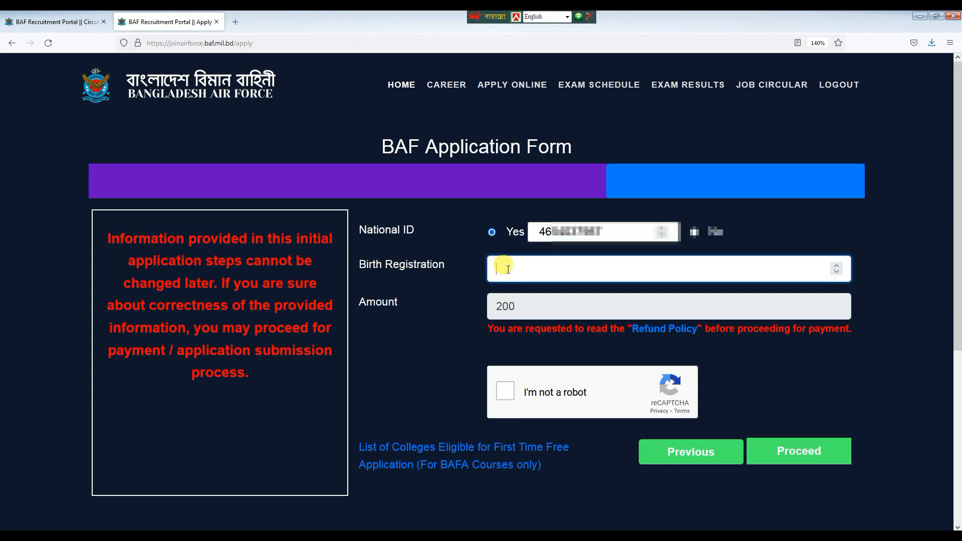
text(1996)
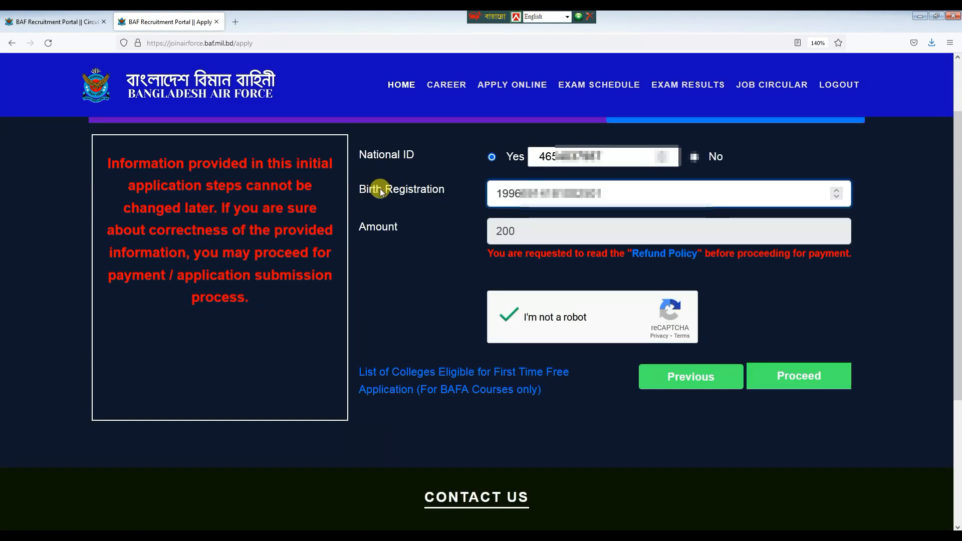
click(527, 229)
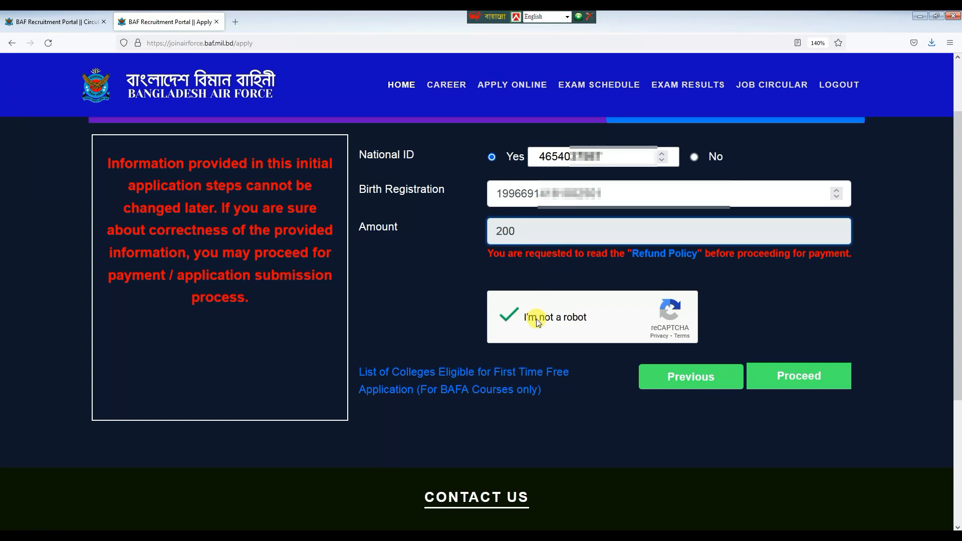
Solve the reCAPTCHA by selecting the car images over two rounds and verifying.
click(509, 317)
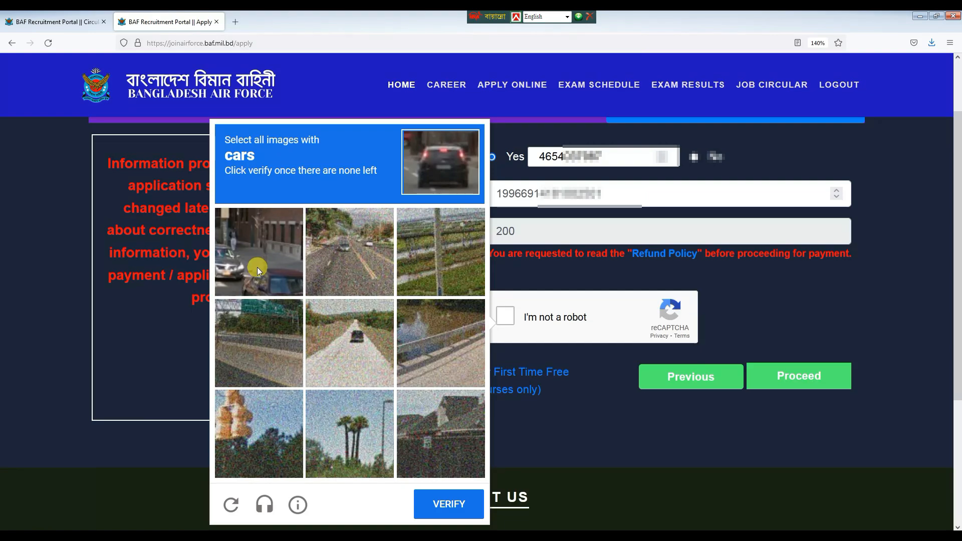
click(254, 252)
click(351, 227)
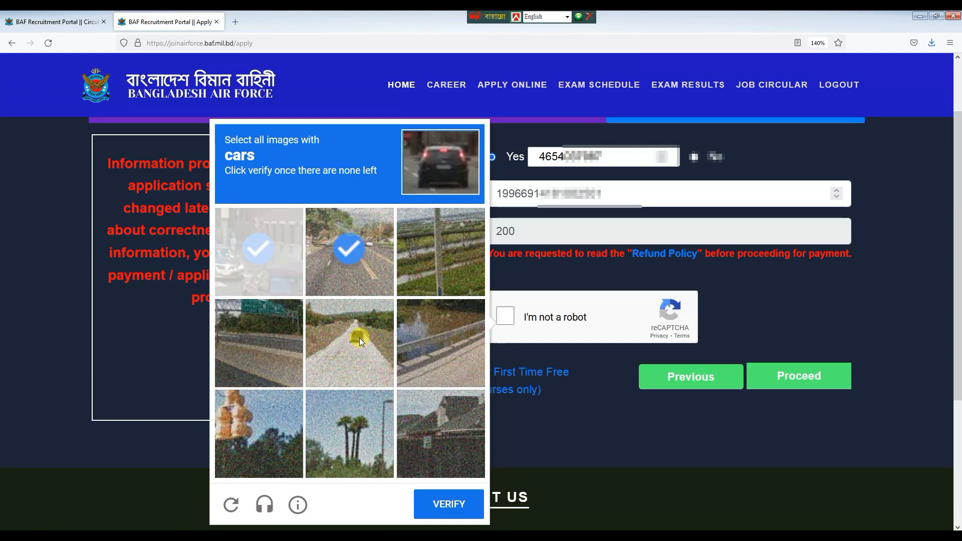
click(359, 337)
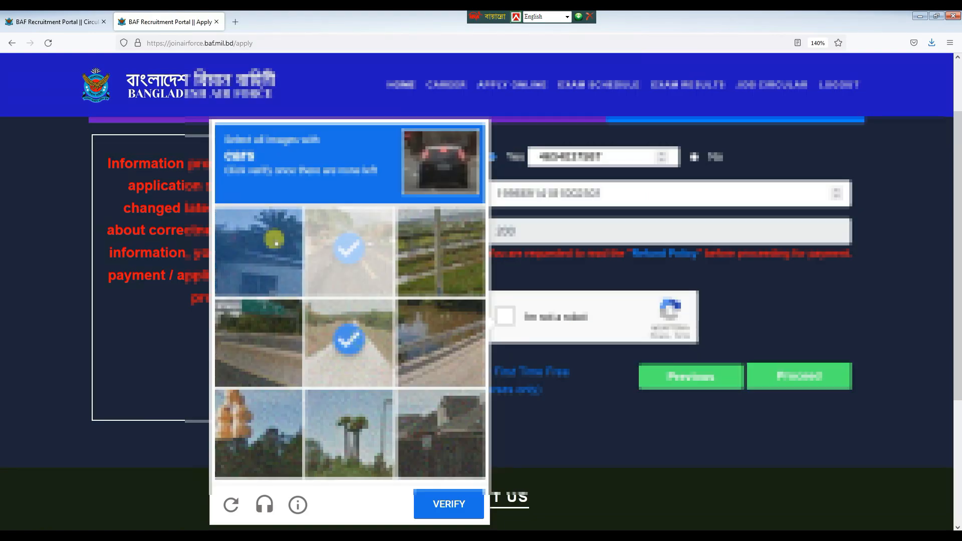
click(449, 505)
click(449, 505)
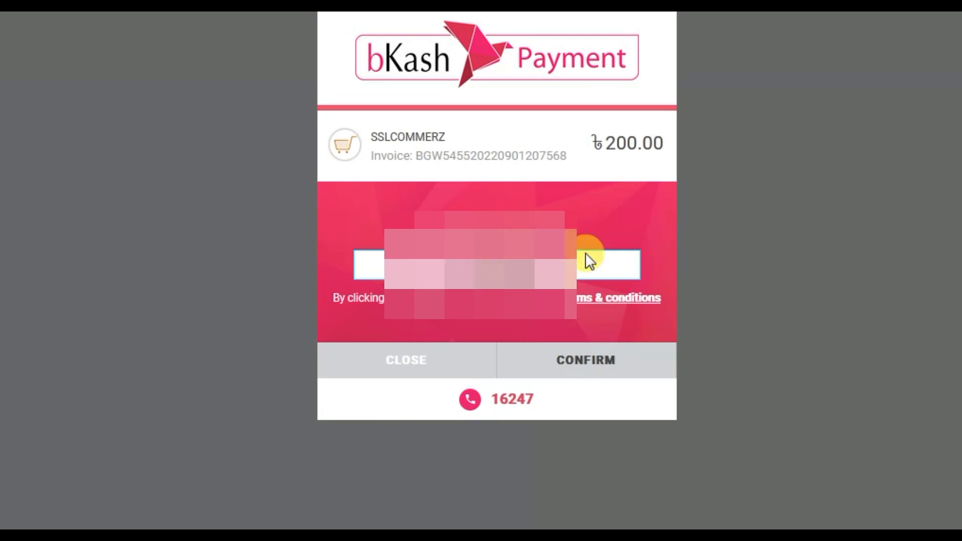
Confirm the bKash wallet number, verification code and PIN to pay the ৳200 fee.
click(604, 373)
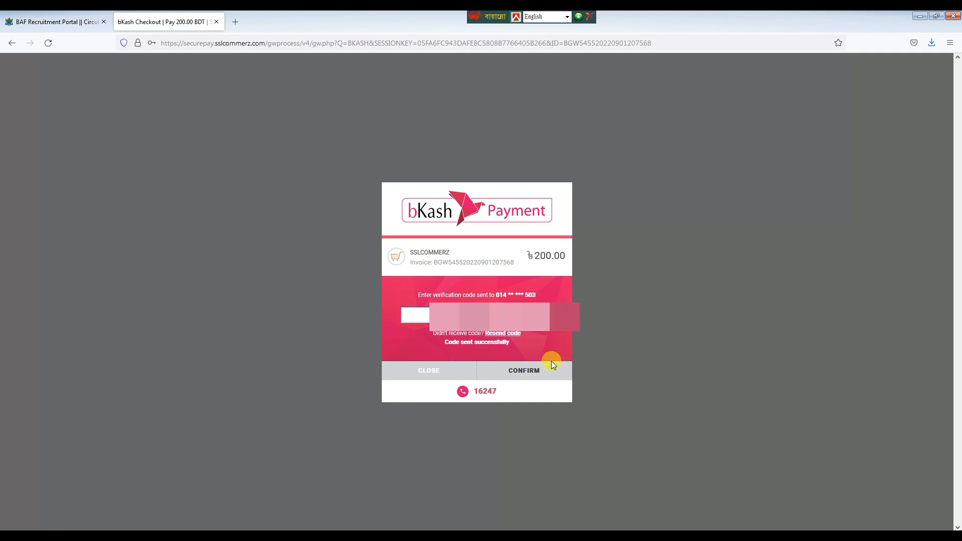
click(531, 376)
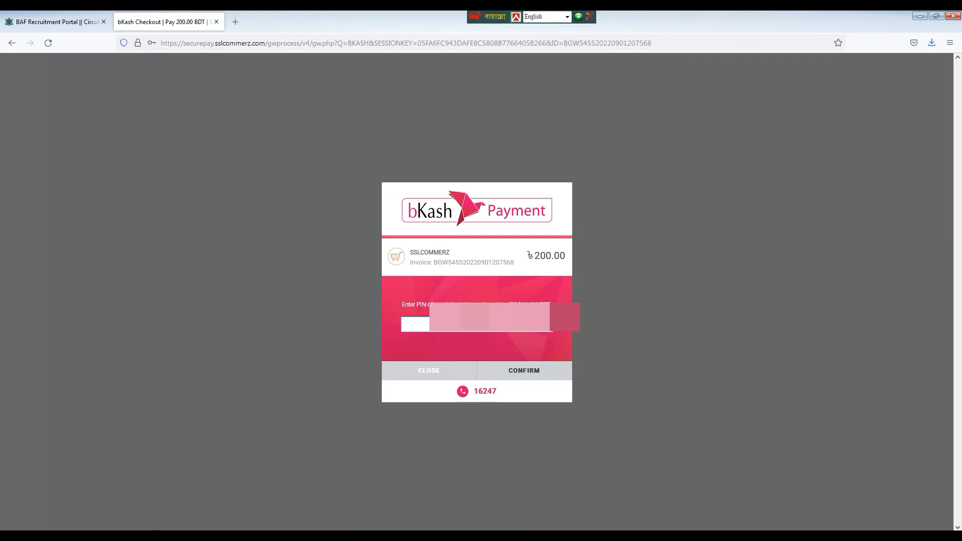
click(524, 371)
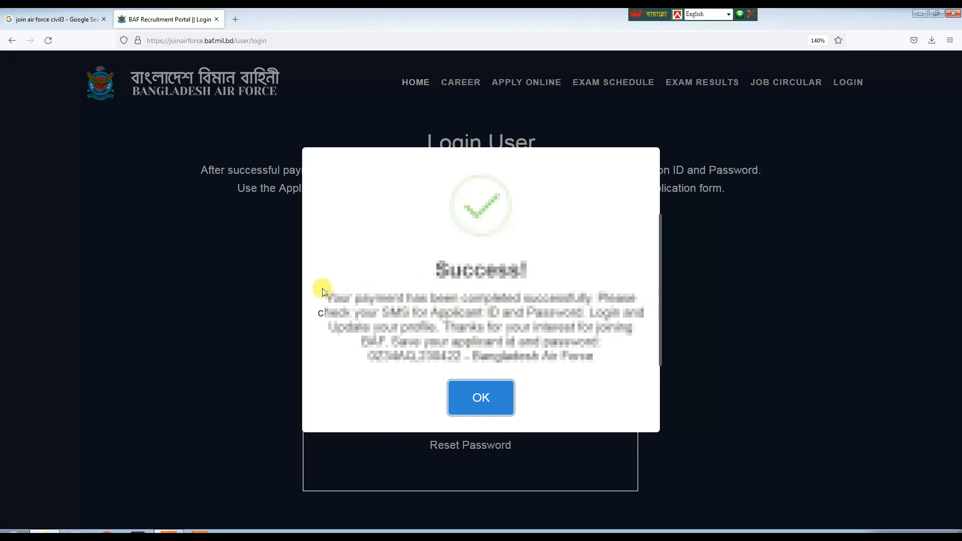
Dismiss the payment success message and log in with the application ID and password.
click(480, 399)
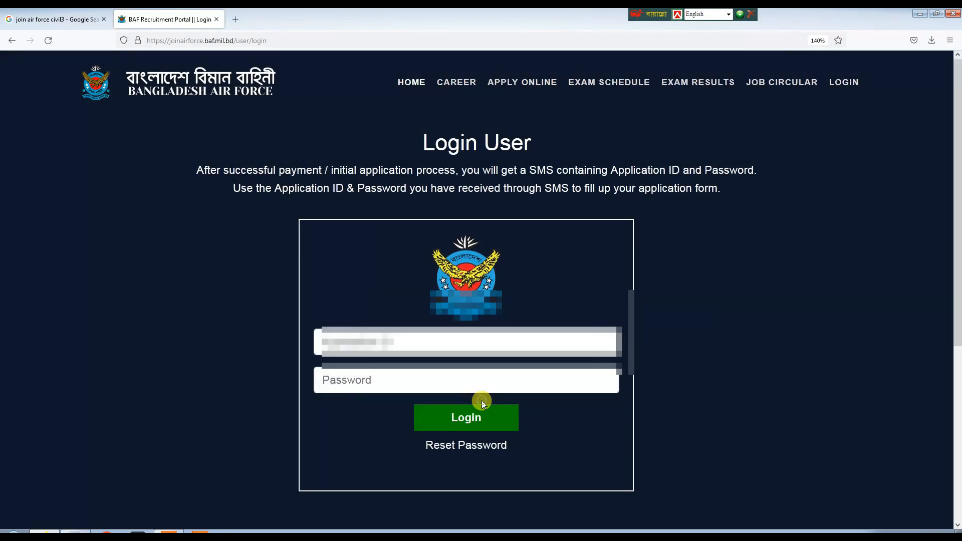
click(366, 370)
click(456, 422)
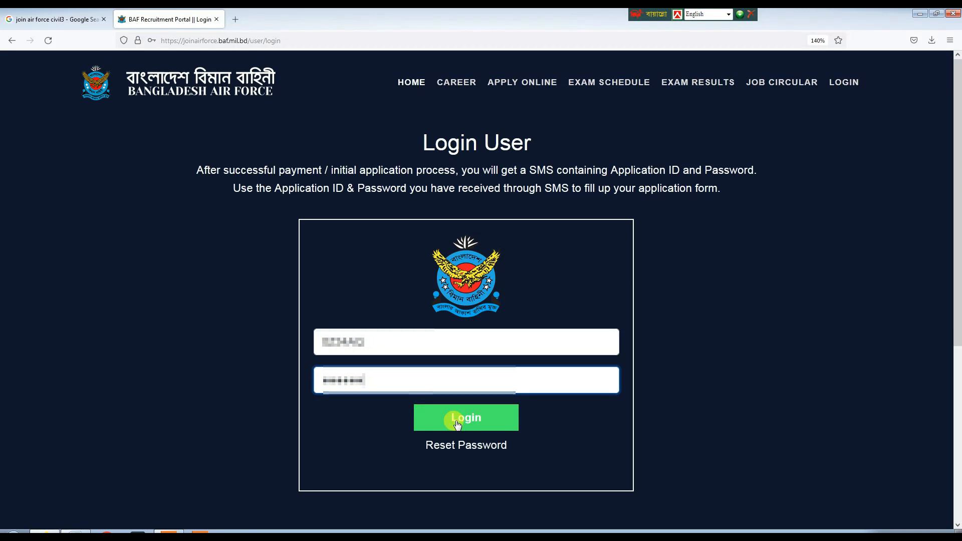
click(473, 424)
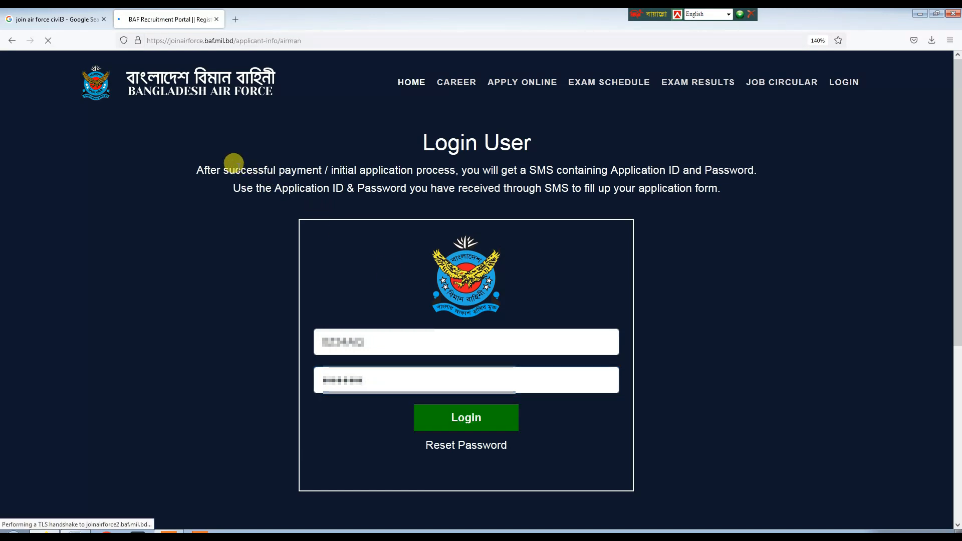
Upload the photo '1 (2).jpg' from the Desktop as the applicant's picture.
scroll(297, 171, down, 2)
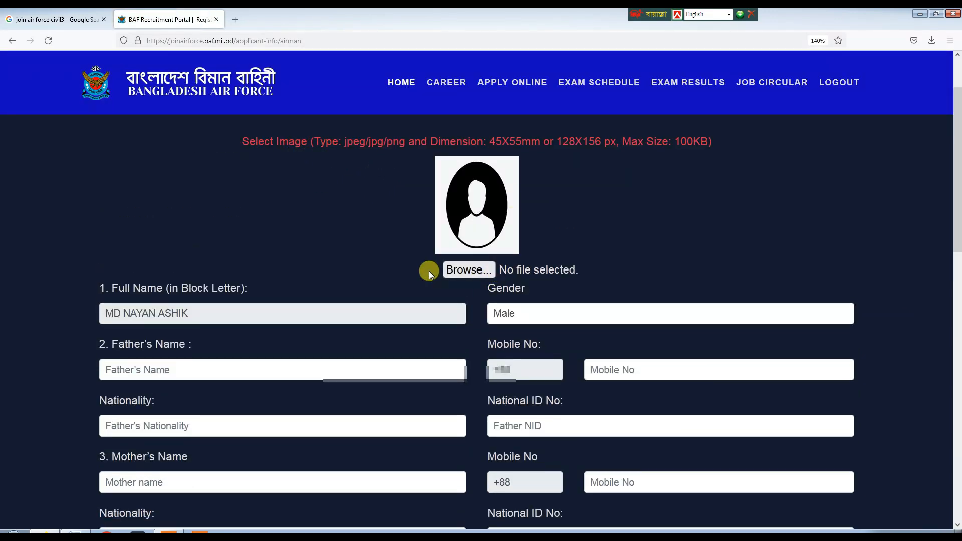
scroll(429, 271, down, 10)
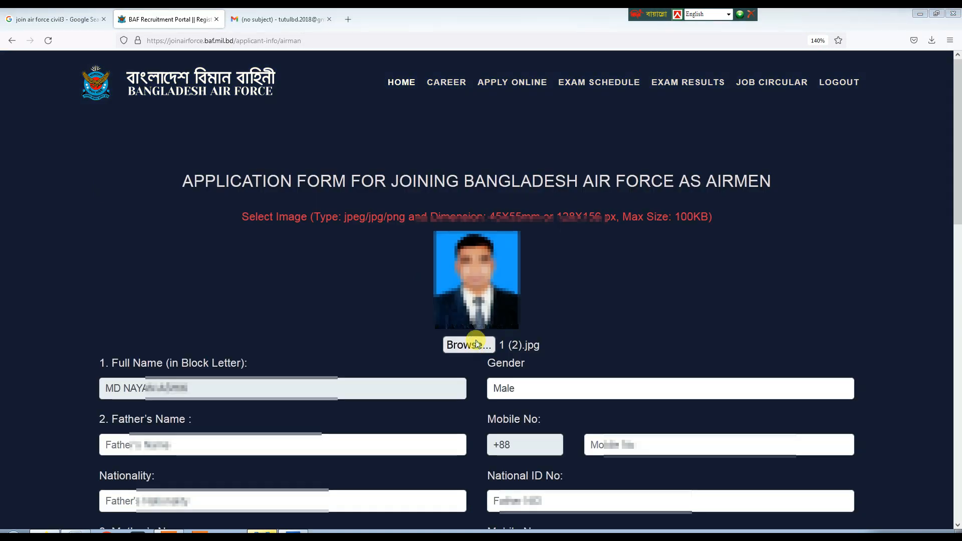
click(477, 345)
click(202, 263)
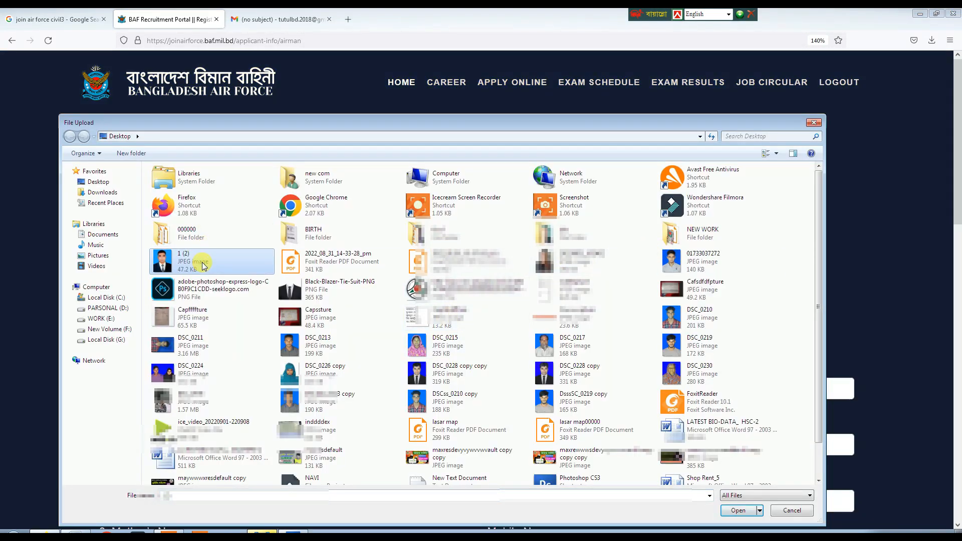
double_click(202, 264)
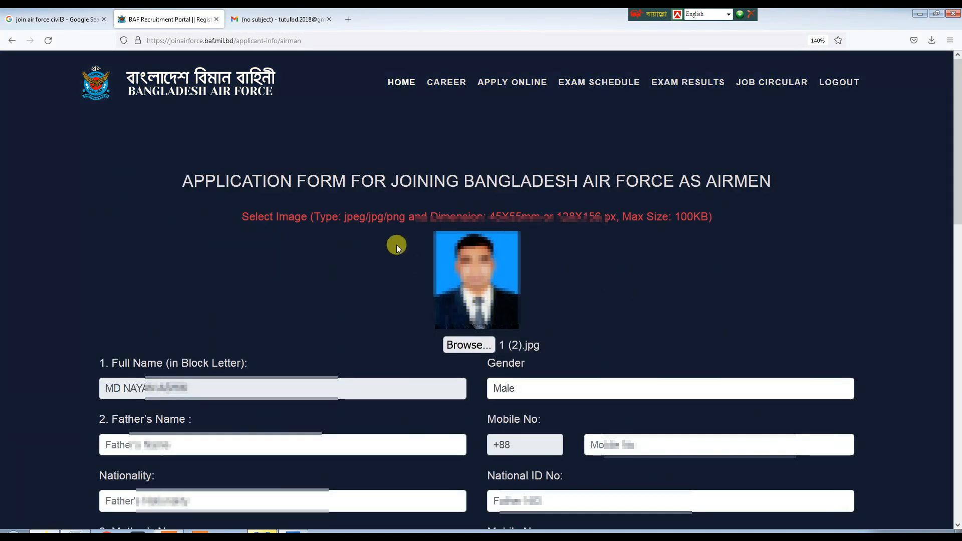
scroll(495, 280, down, 2)
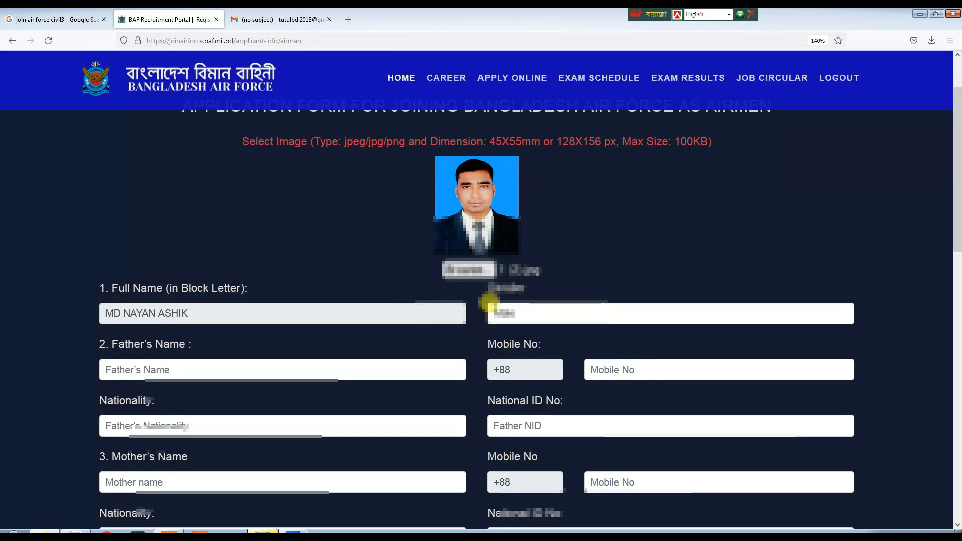
Enter the father's name, BANGLADESHI nationality and his national ID number.
click(195, 366)
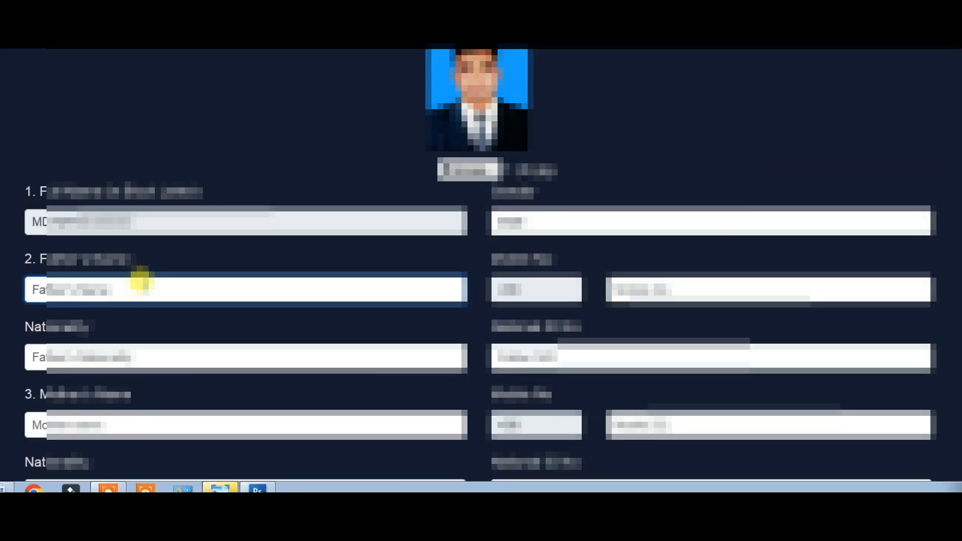
text(MD Abdul)
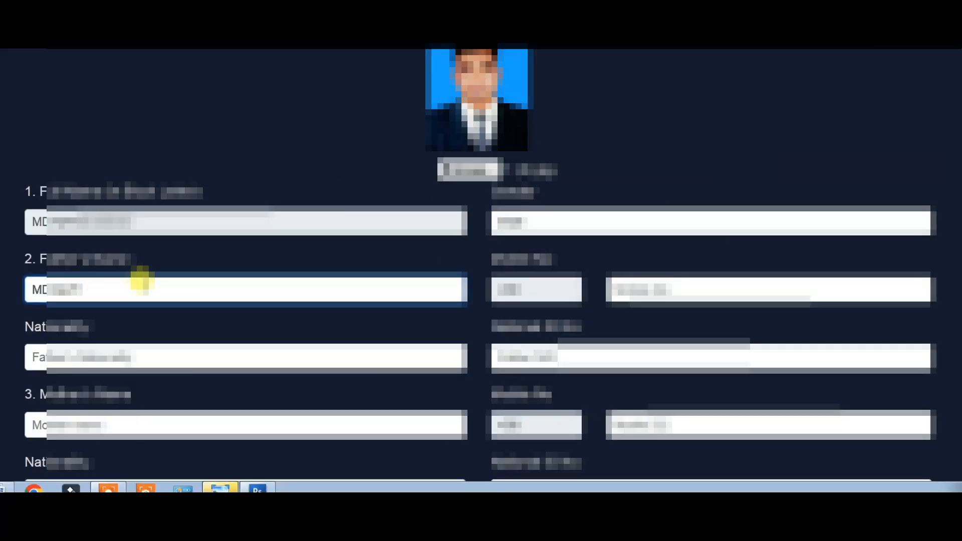
key(BackSpace)
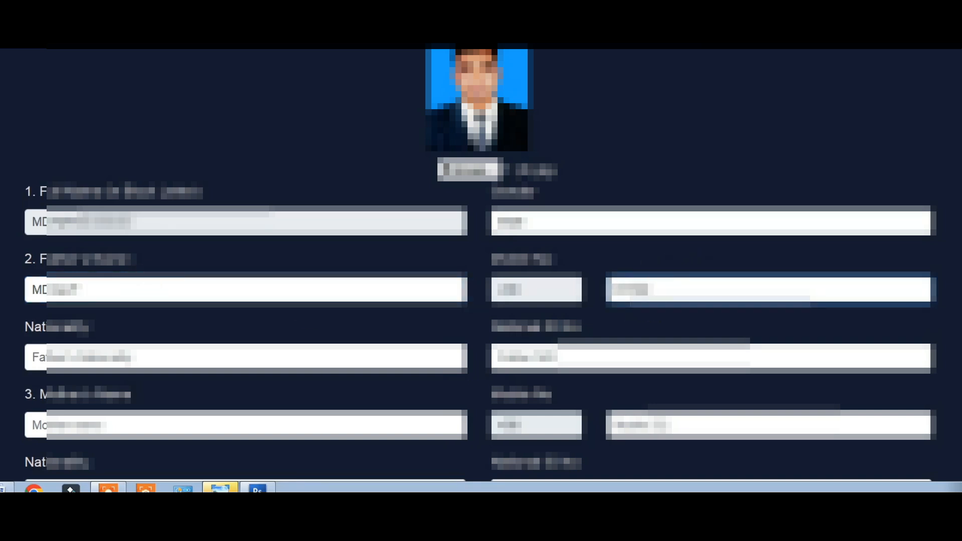
click(76, 346)
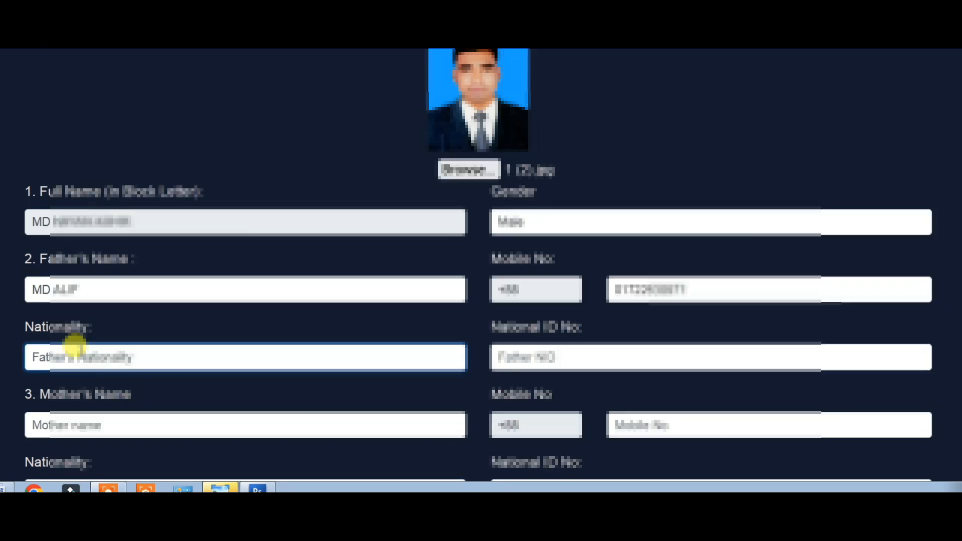
text(BANGLADESHI)
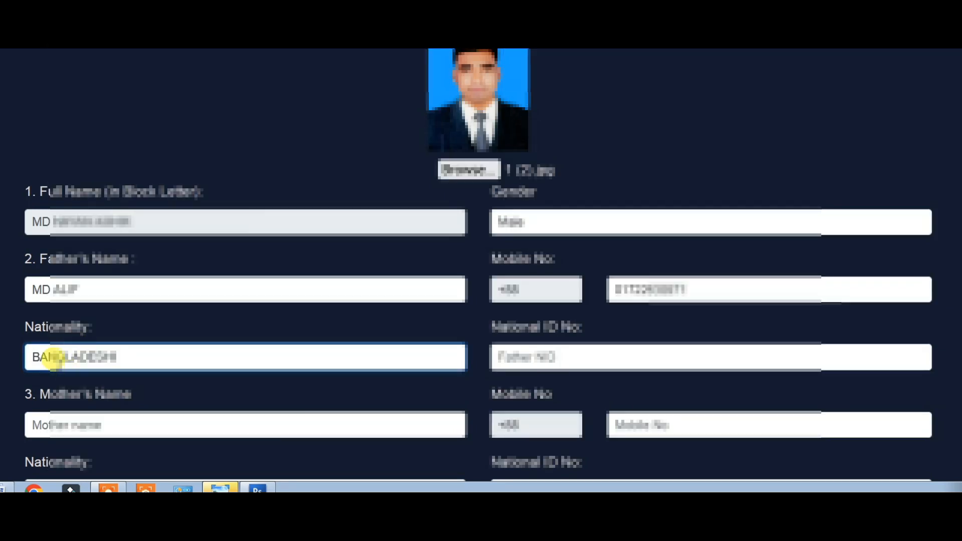
click(569, 350)
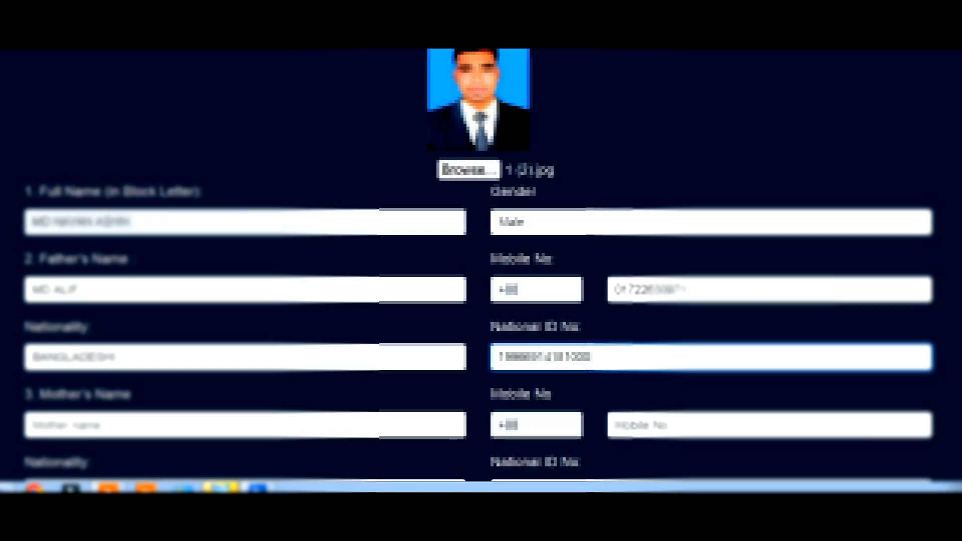
text(0)
scroll(344, 350, down, 3)
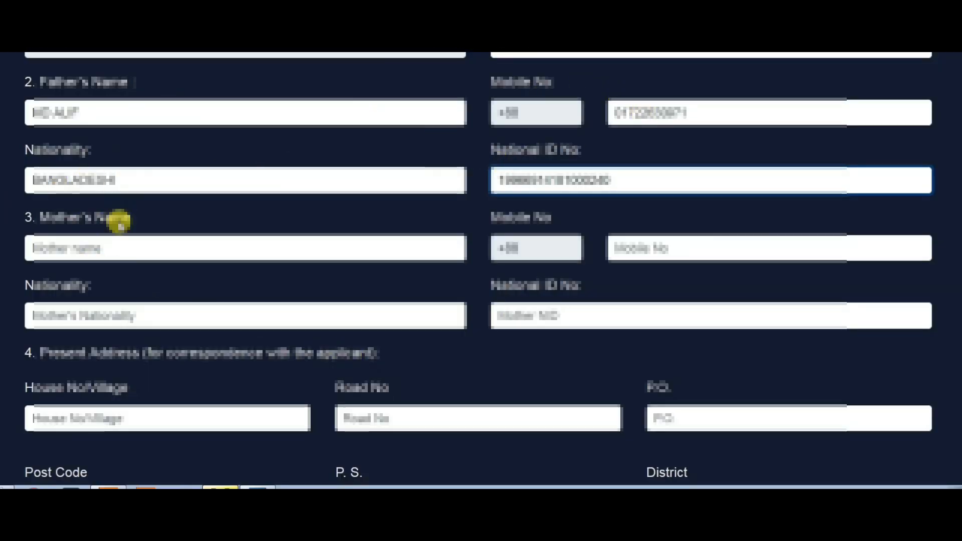
Enter the mother's name and BANGLADESHI nationality, then move to her national ID field.
click(105, 249)
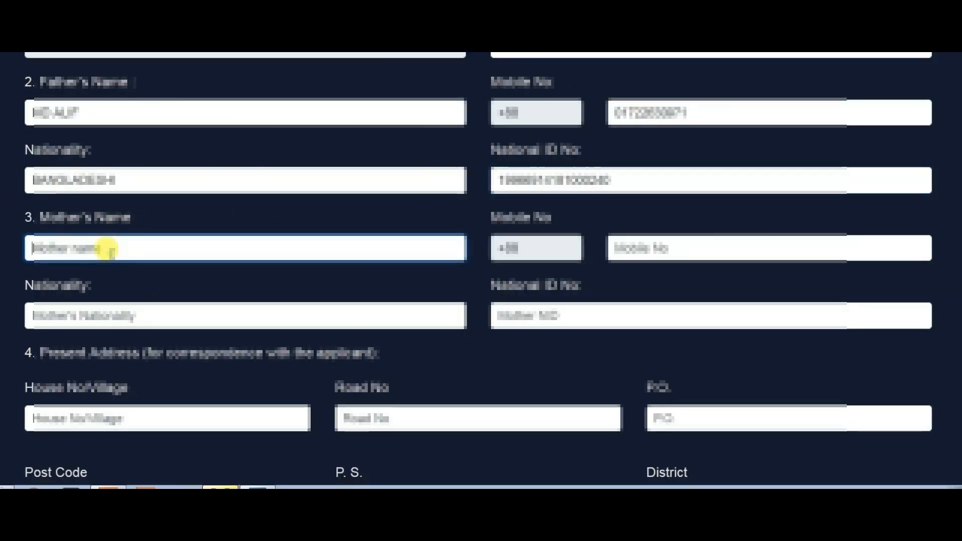
scroll(107, 249, down, 3)
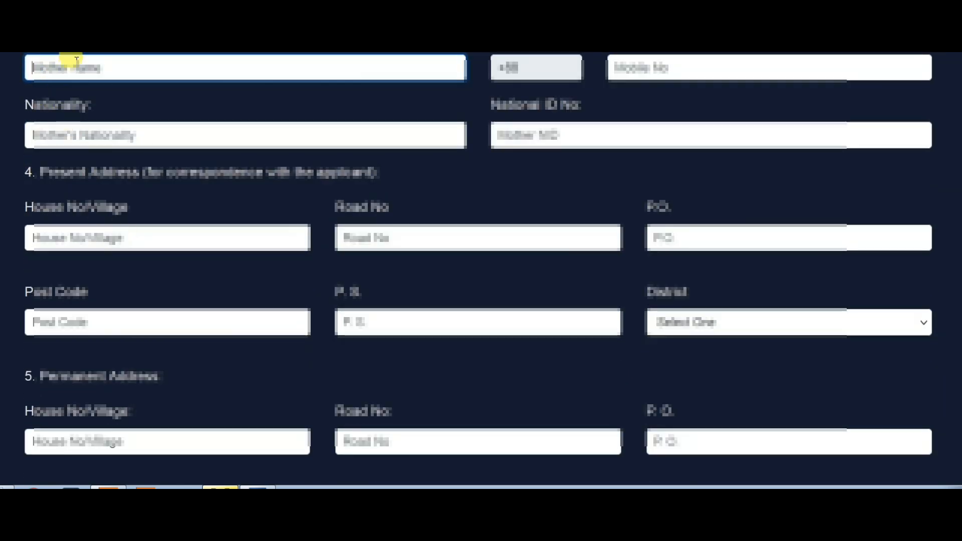
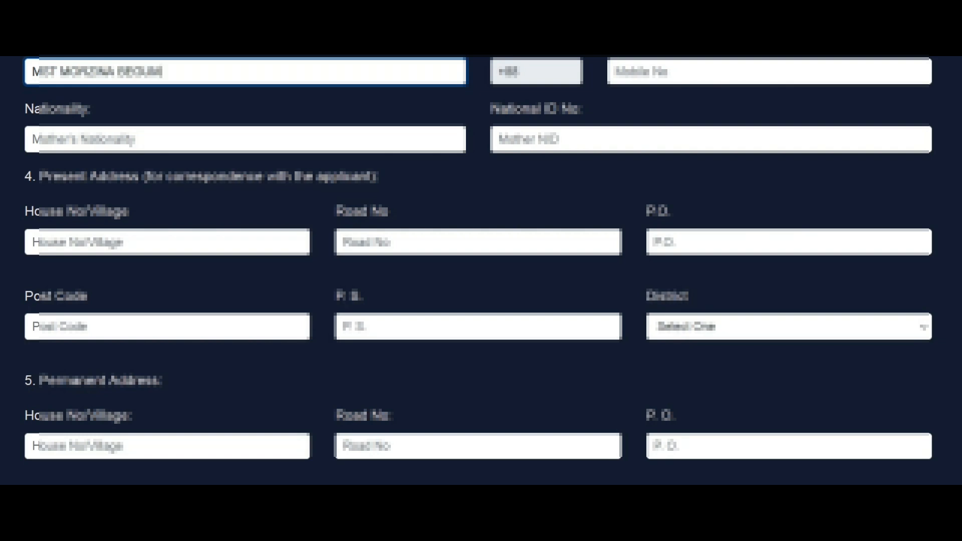
key(Tab)
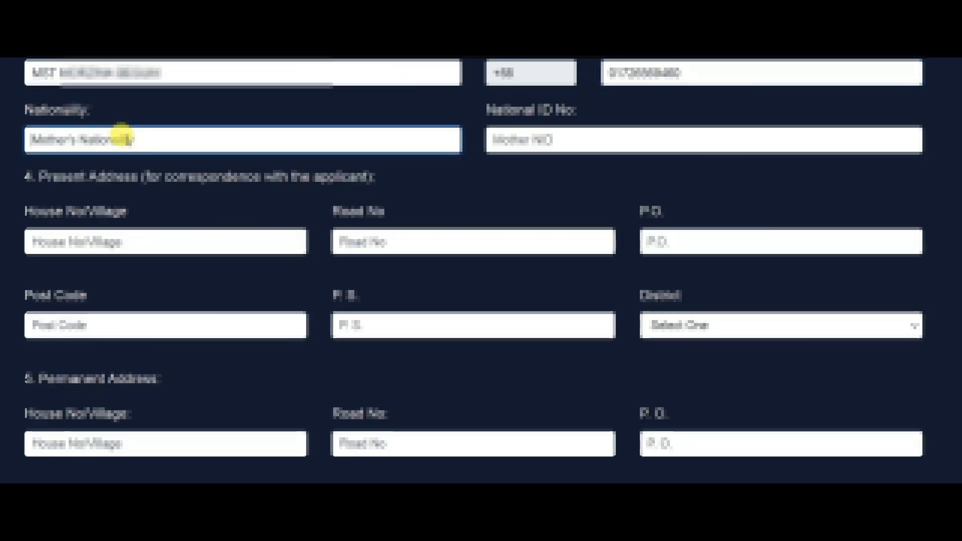
text(BANGLADESHI)
click(516, 135)
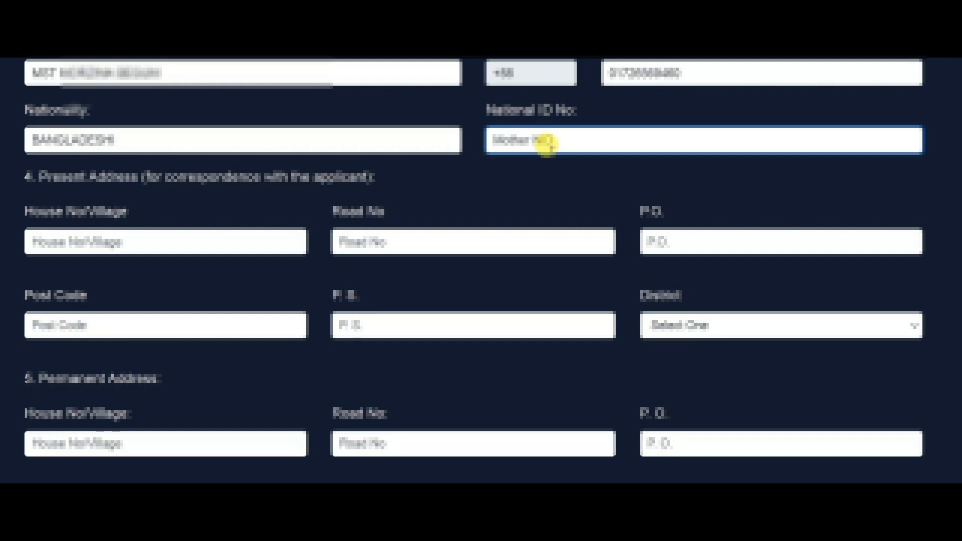
scroll(553, 154, up, 2)
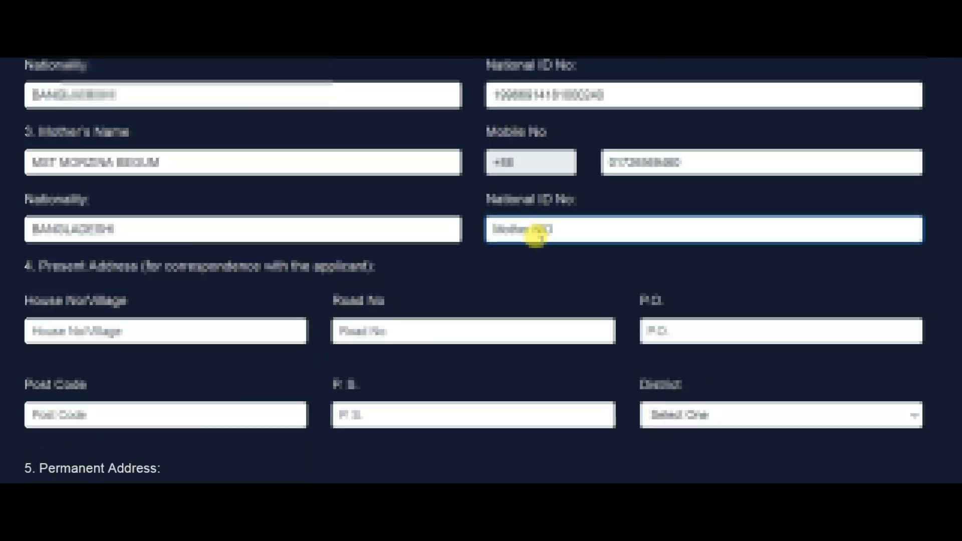
scroll(508, 208, down, 2)
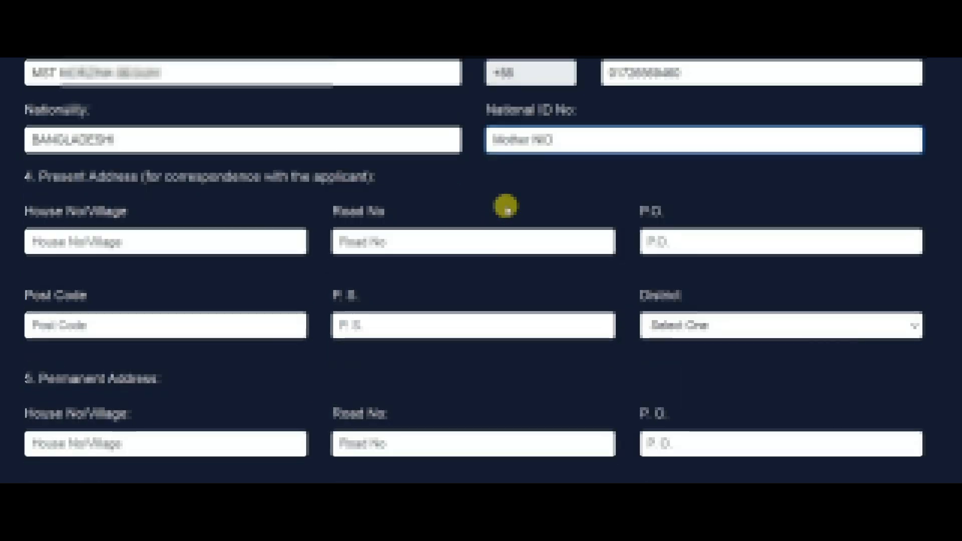
Fill the present address village, road, post office, post code, police station and Natore district.
click(122, 241)
scroll(126, 236, down, 2)
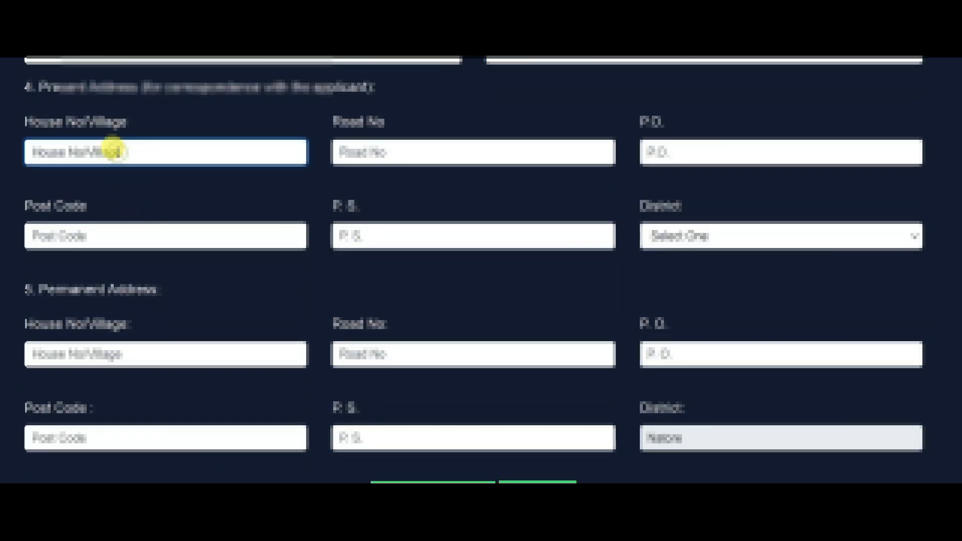
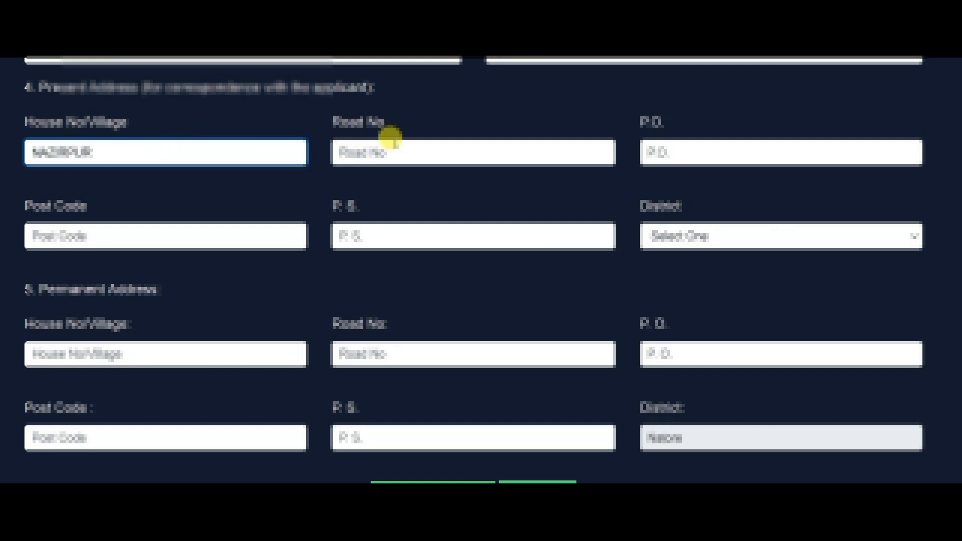
double_click(118, 150)
key(ctrl+c)
click(353, 155)
key(ctrl+v)
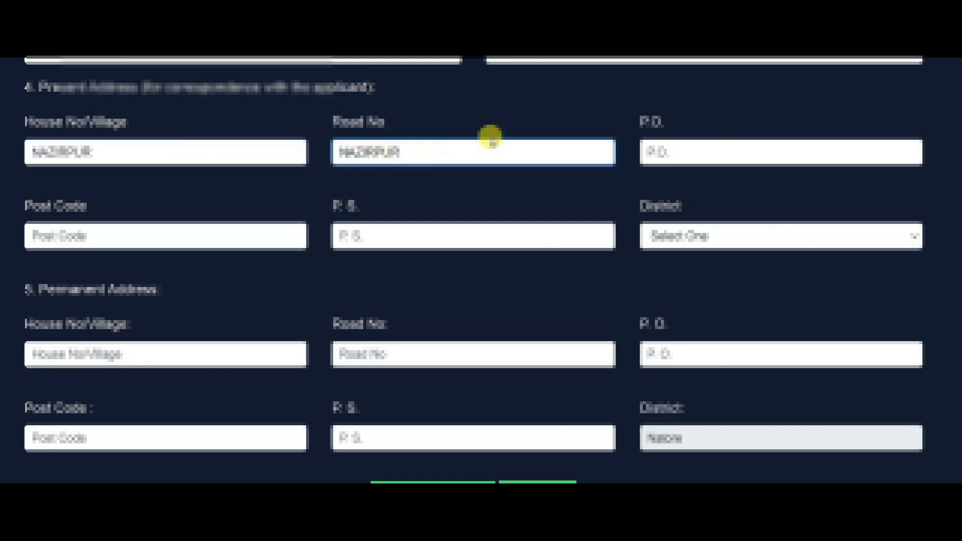
click(65, 231)
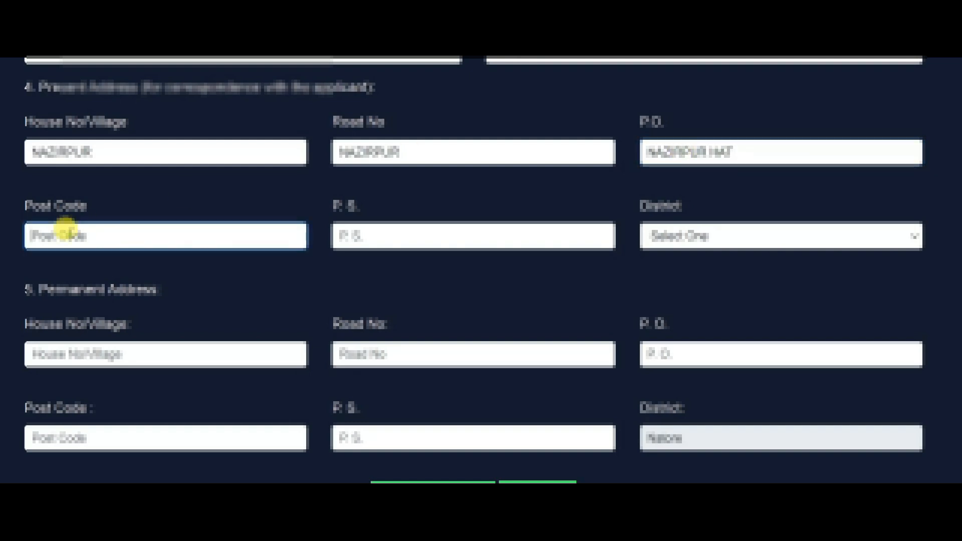
click(349, 235)
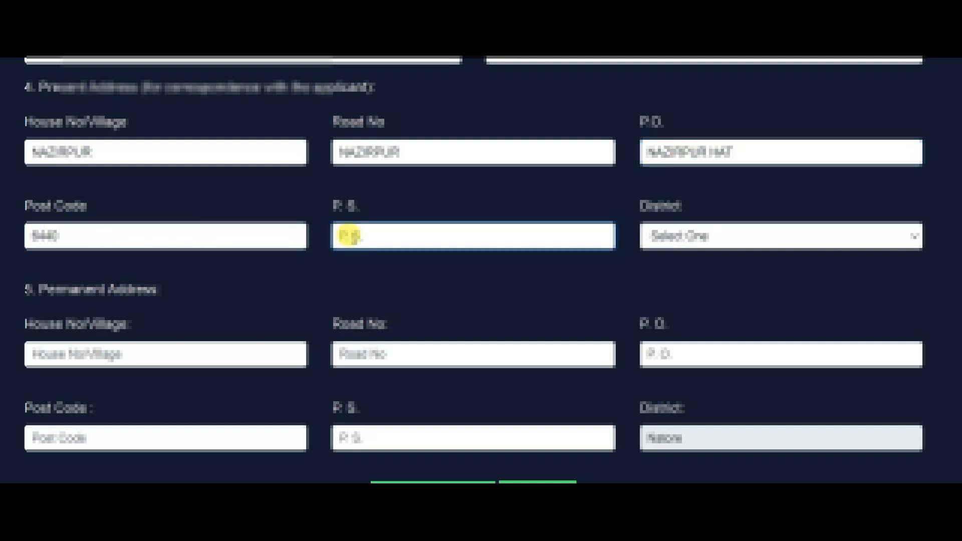
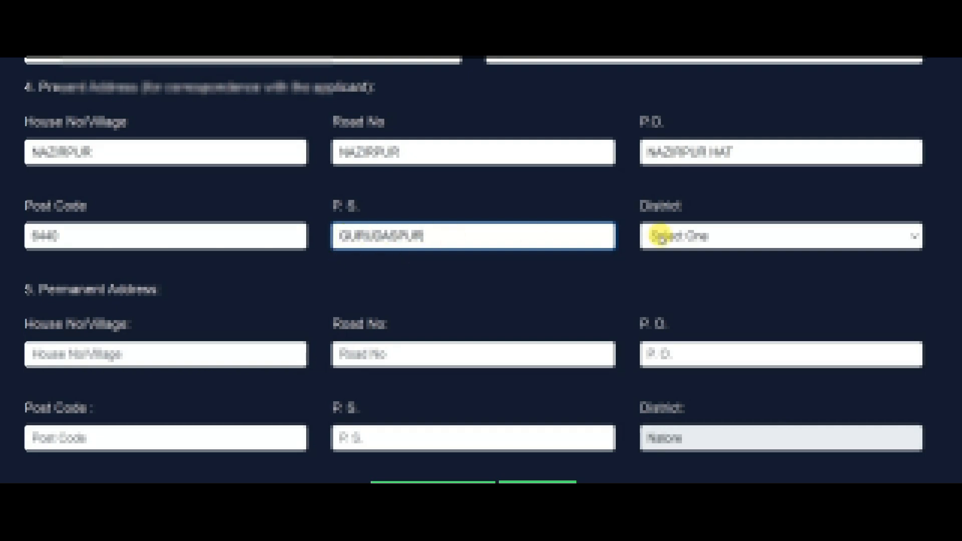
click(694, 231)
click(694, 233)
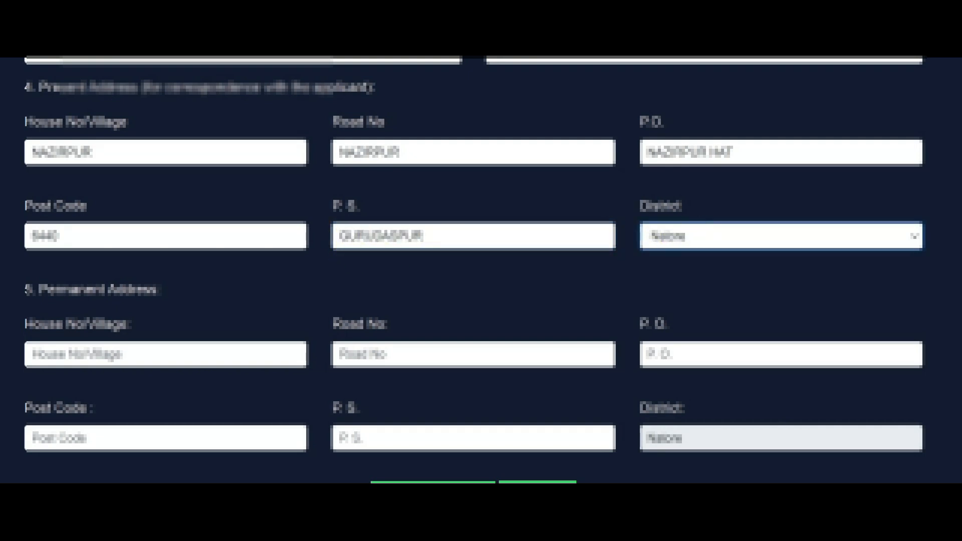
scroll(508, 242, down, 2)
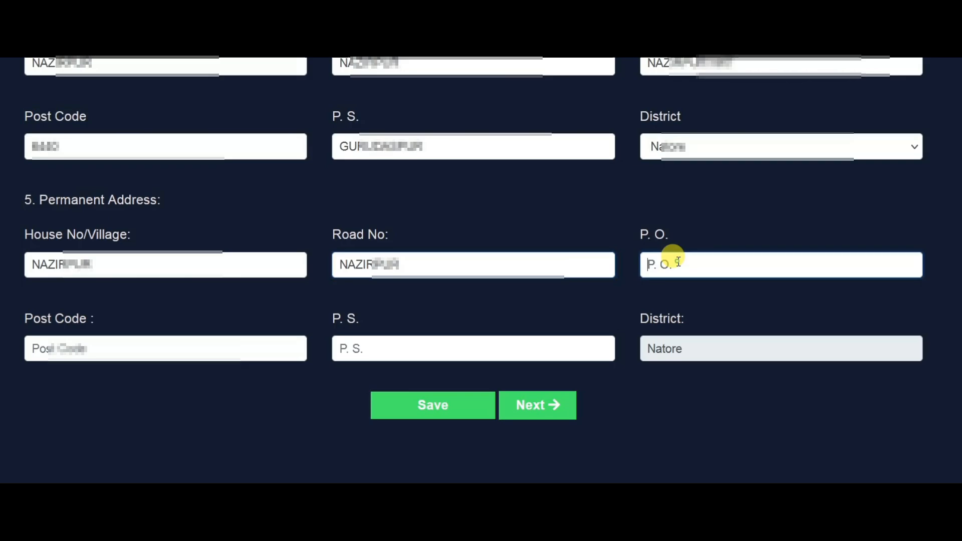
Fill the permanent address post office, post code and police station.
click(677, 260)
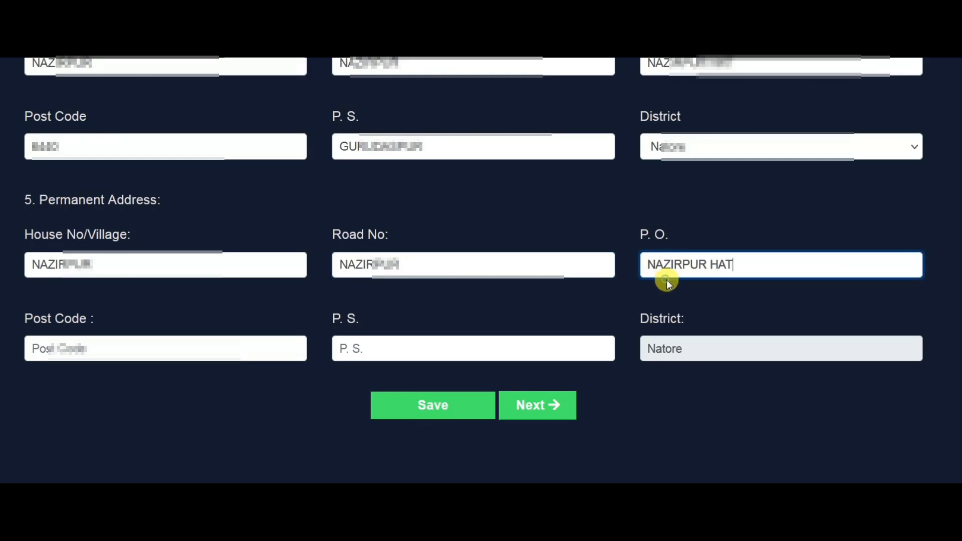
click(68, 347)
text(644)
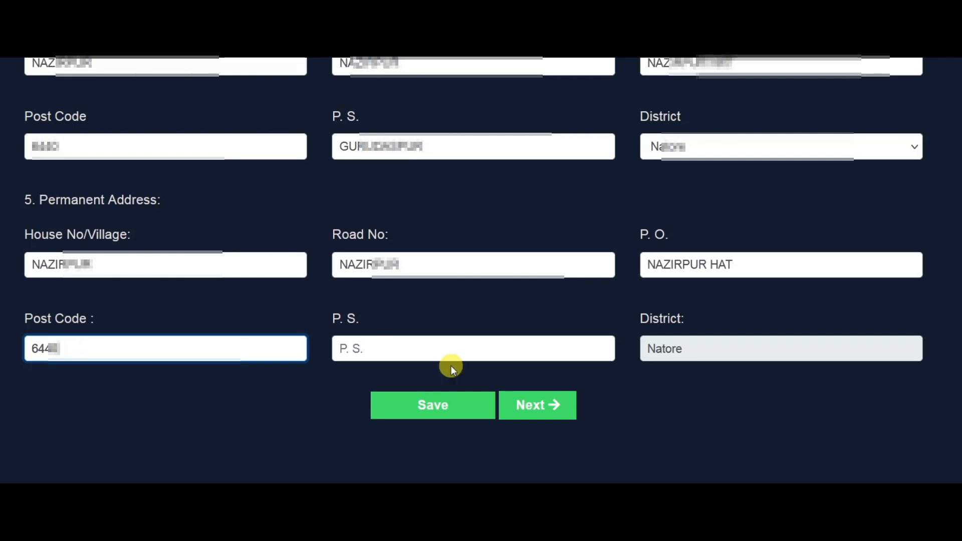
click(389, 346)
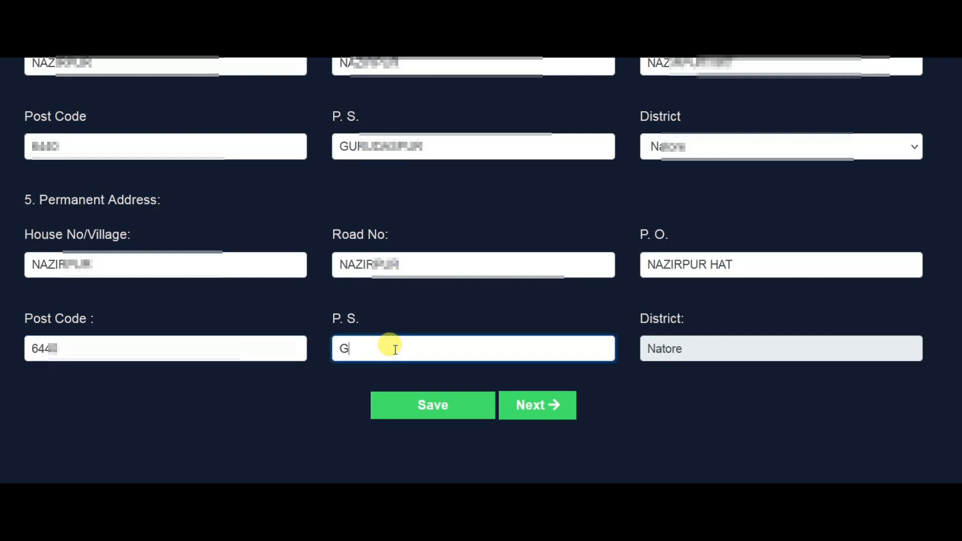
click(661, 346)
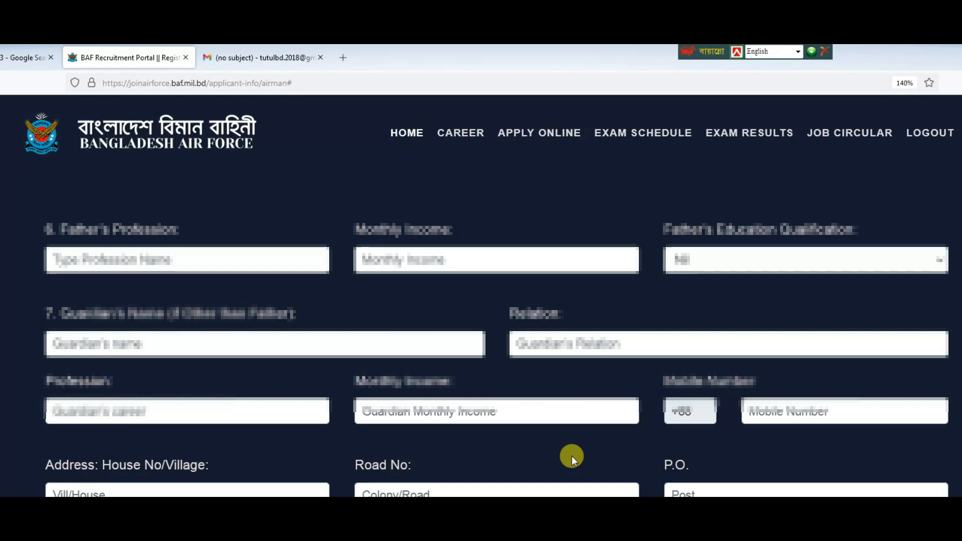
Enter the father's profession BUSINESS and monthly income 15000.
click(136, 247)
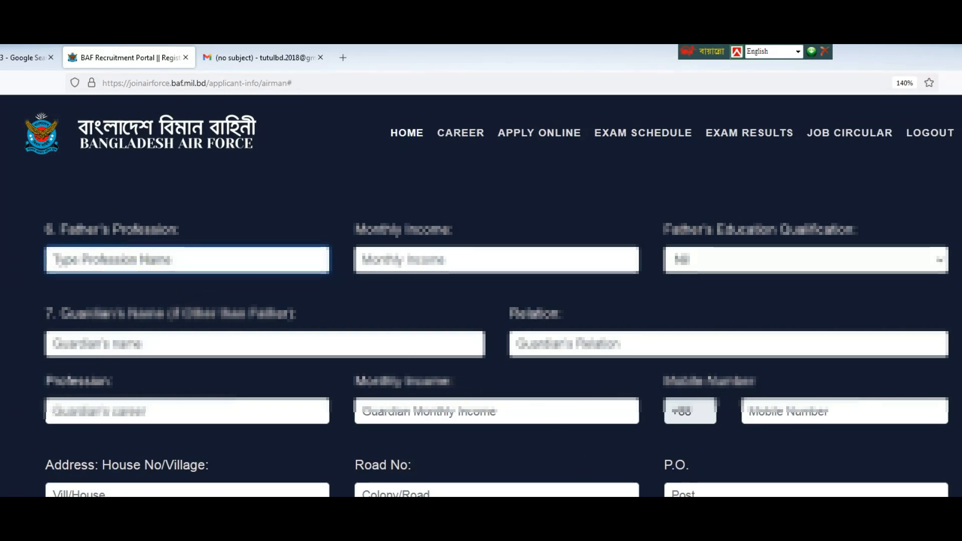
text(BUSINESS)
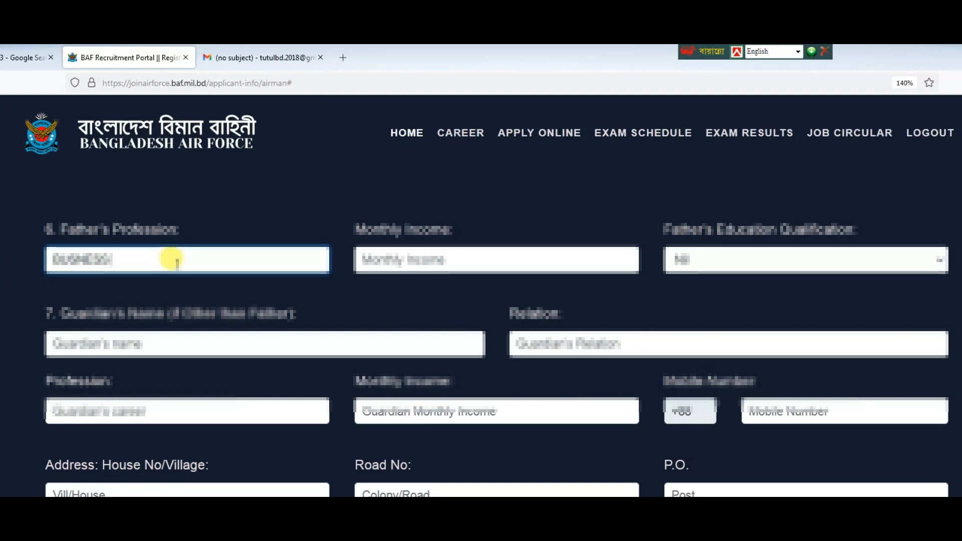
click(423, 255)
text(15000)
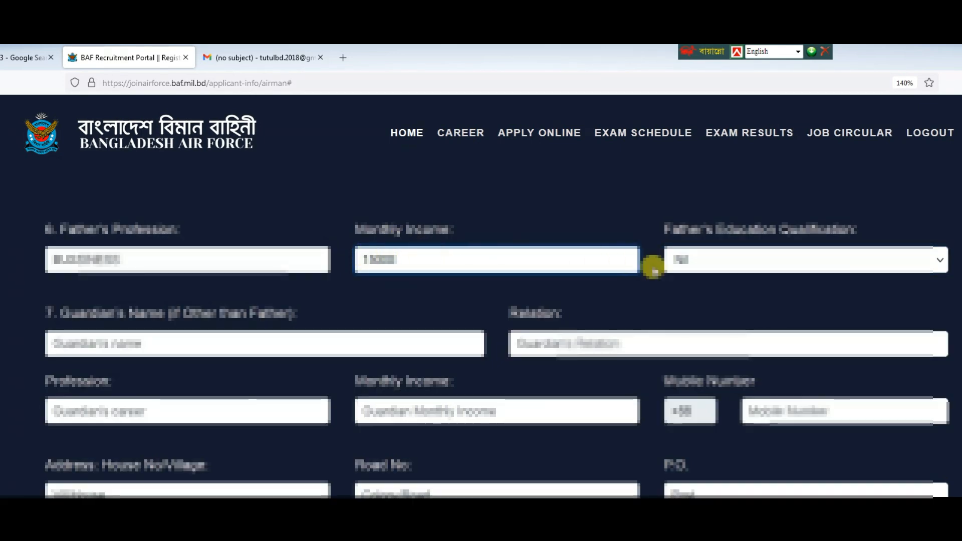
key(Tab)
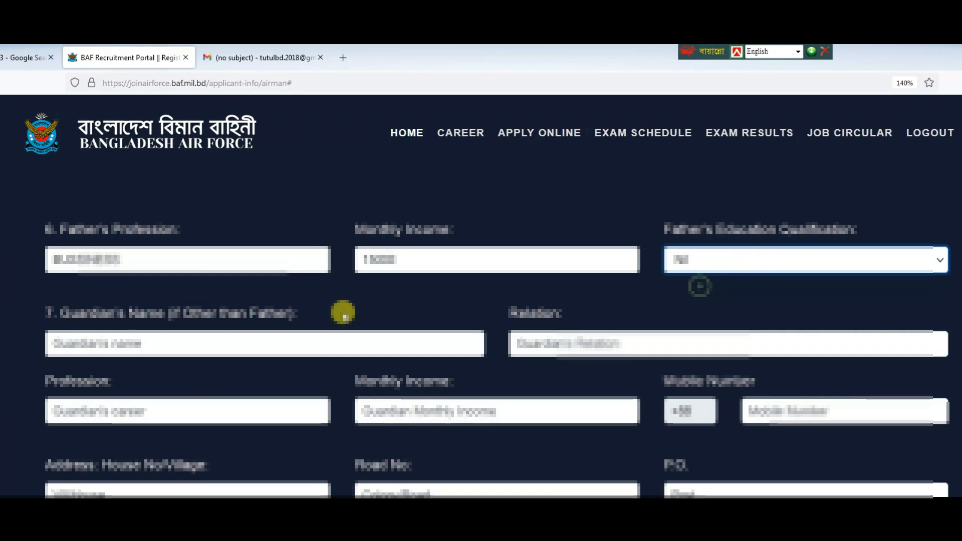
Fill the guardian's name, relation FATHER, copied profession, income 15000 and mobile number.
click(112, 343)
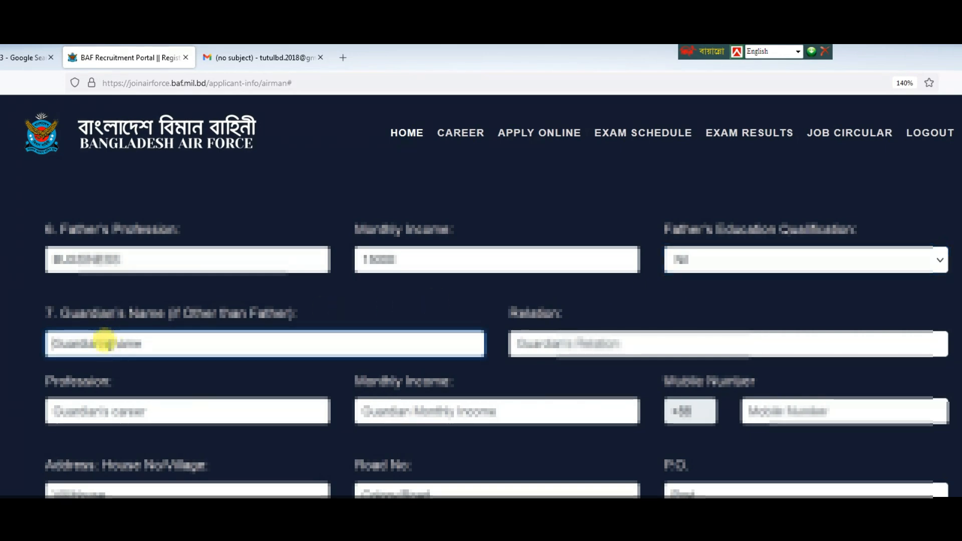
text(MD ALIF)
click(525, 343)
text(F)
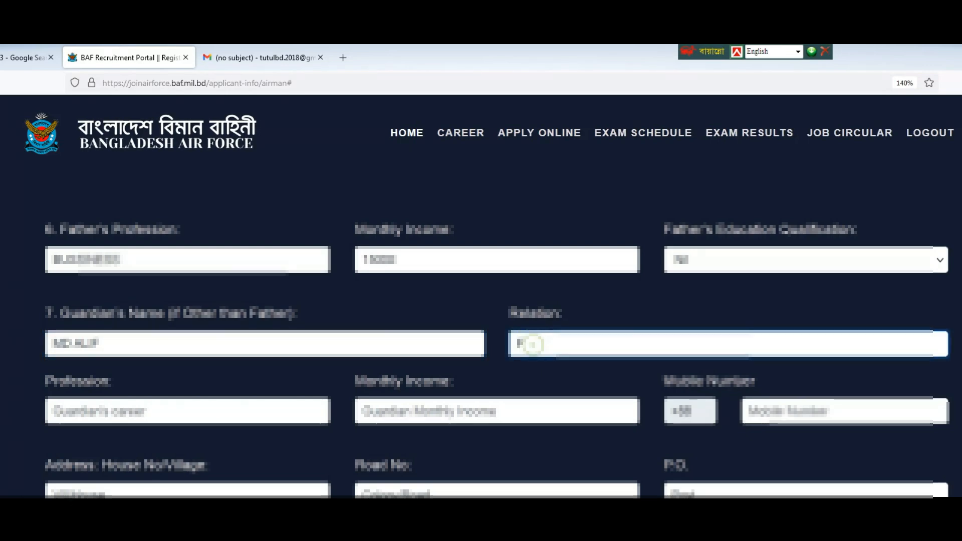
text(ATHER)
click(71, 402)
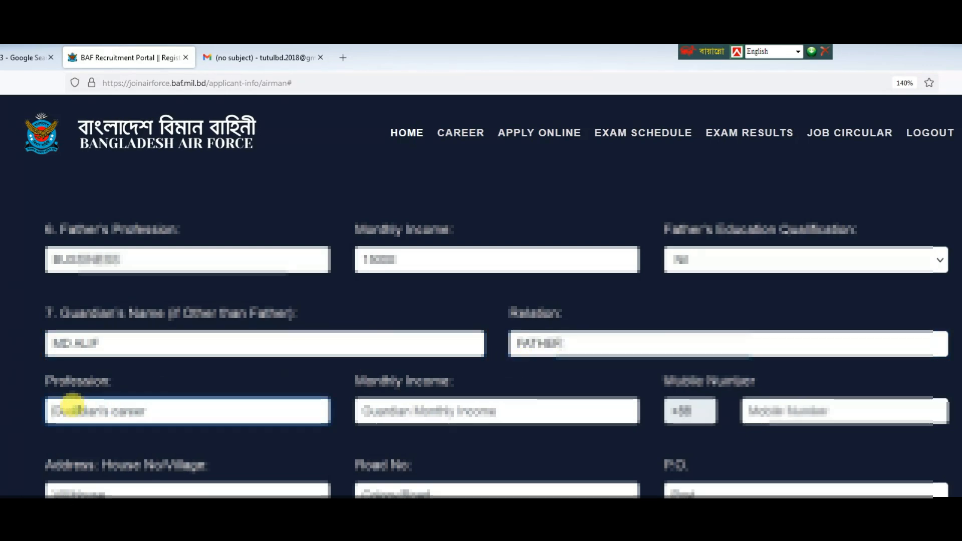
text(B)
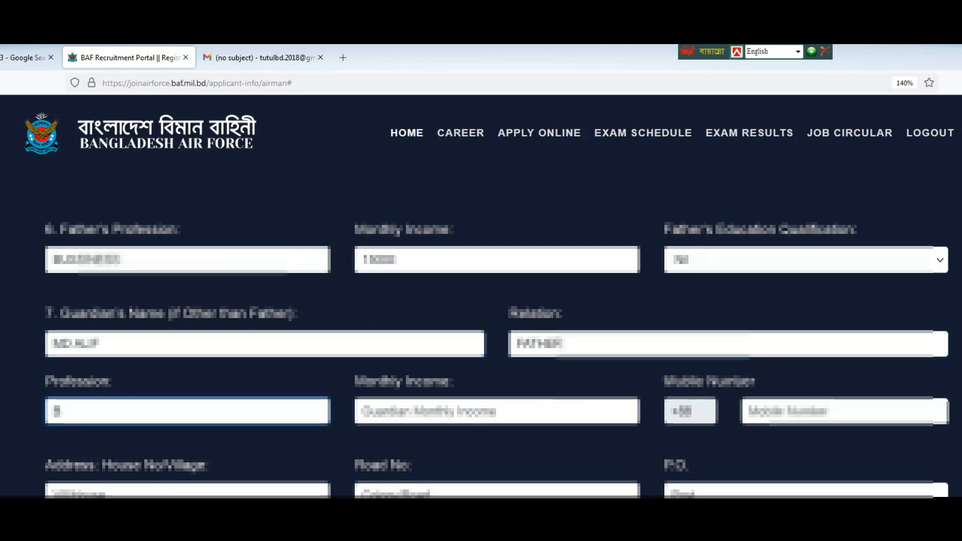
double_click(140, 260)
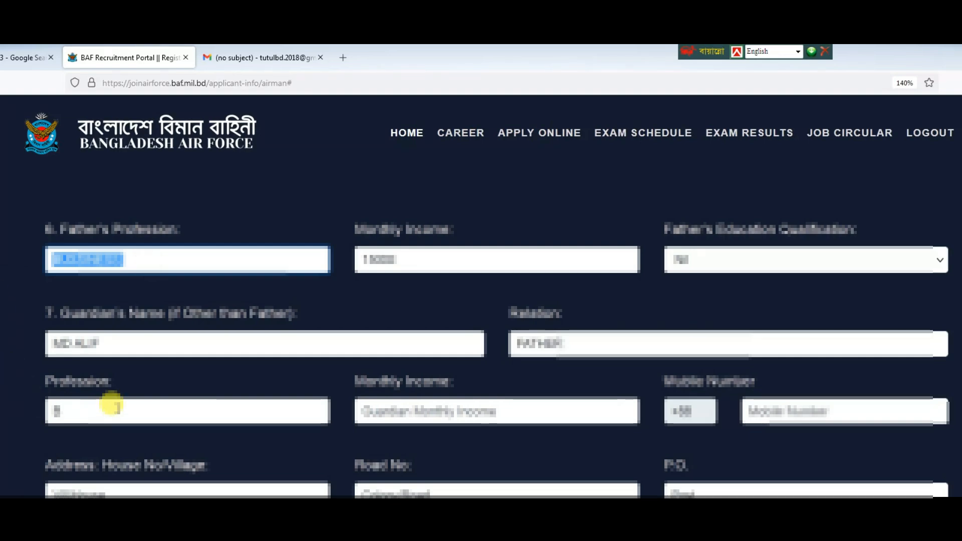
double_click(116, 408)
text(BUSSINESS)
click(424, 409)
text(15)
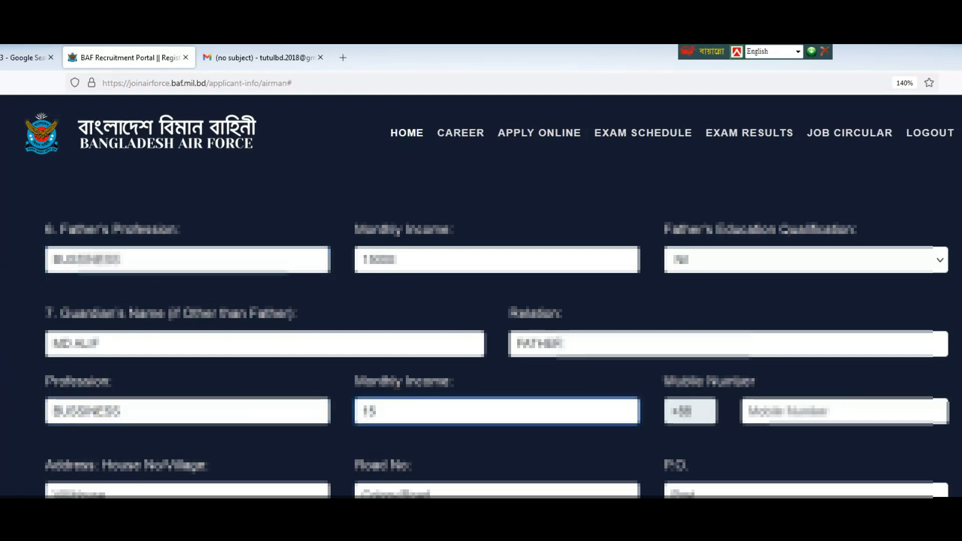
text(000)
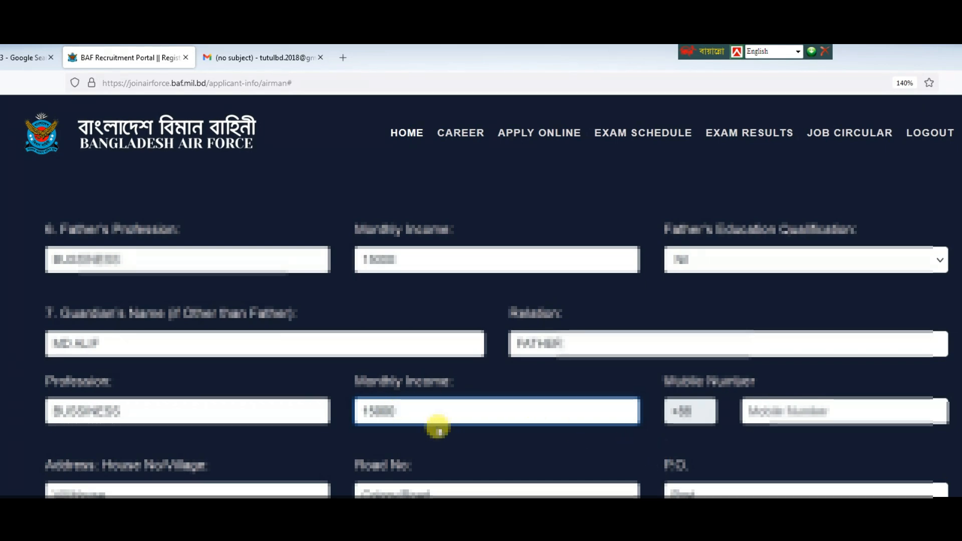
click(776, 411)
text(017208)
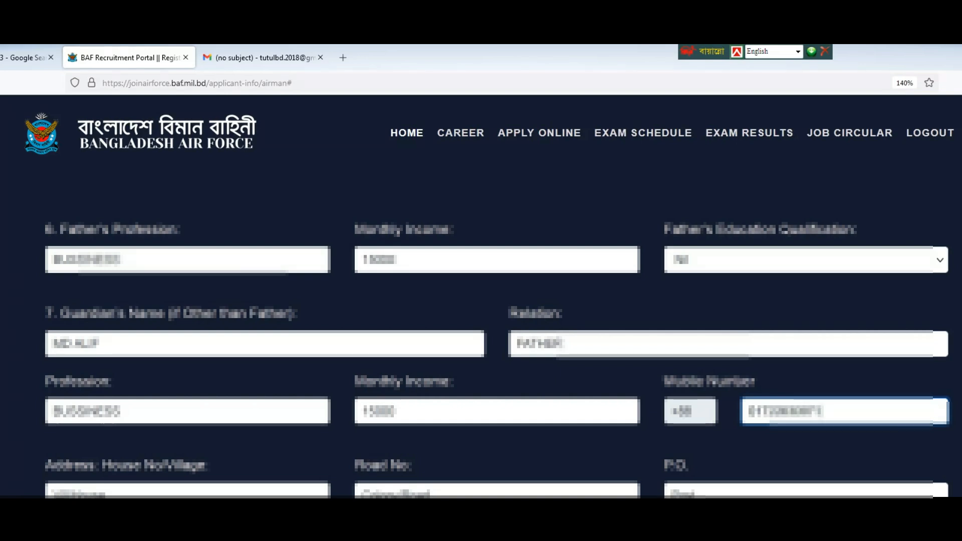
click(89, 490)
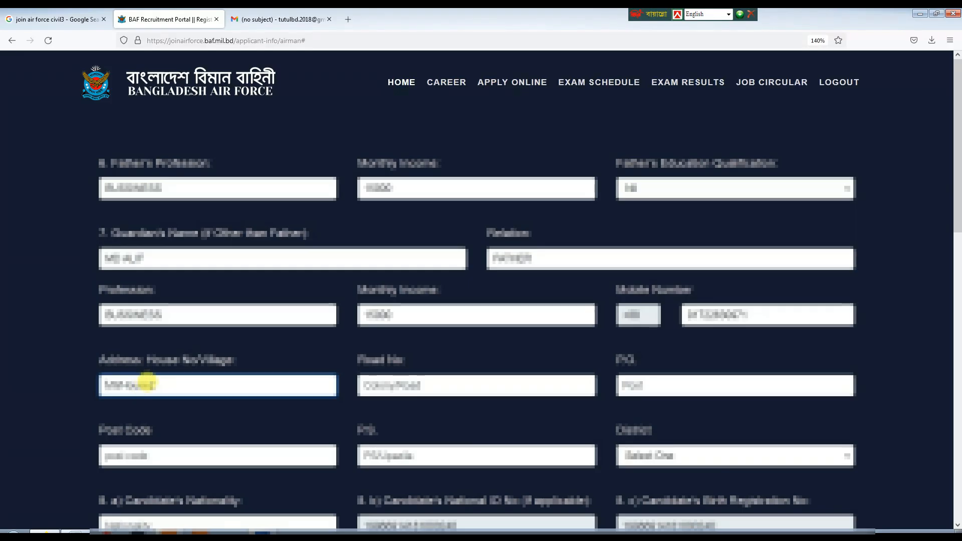
Fill the guardian's village, road, post office and post code, and pick the district.
click(387, 382)
text(NN)
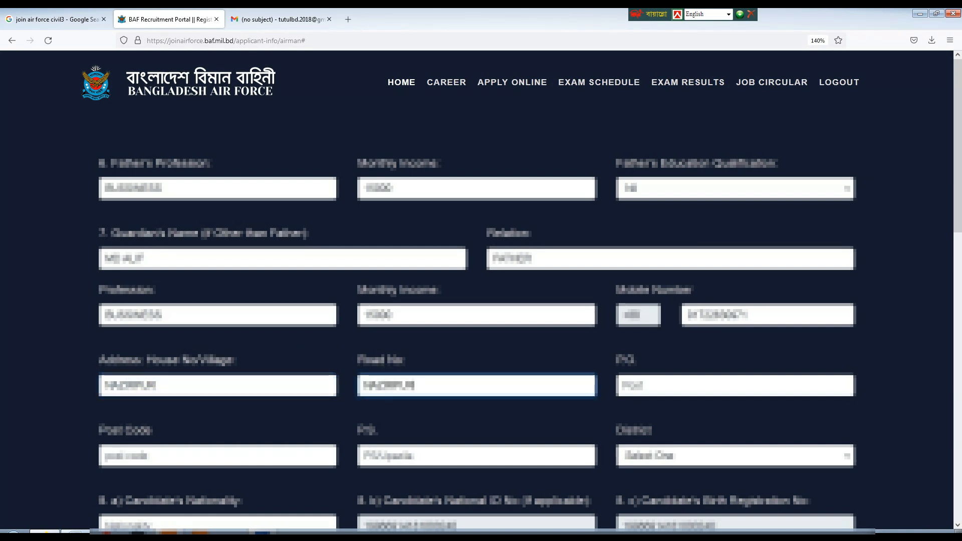
click(645, 386)
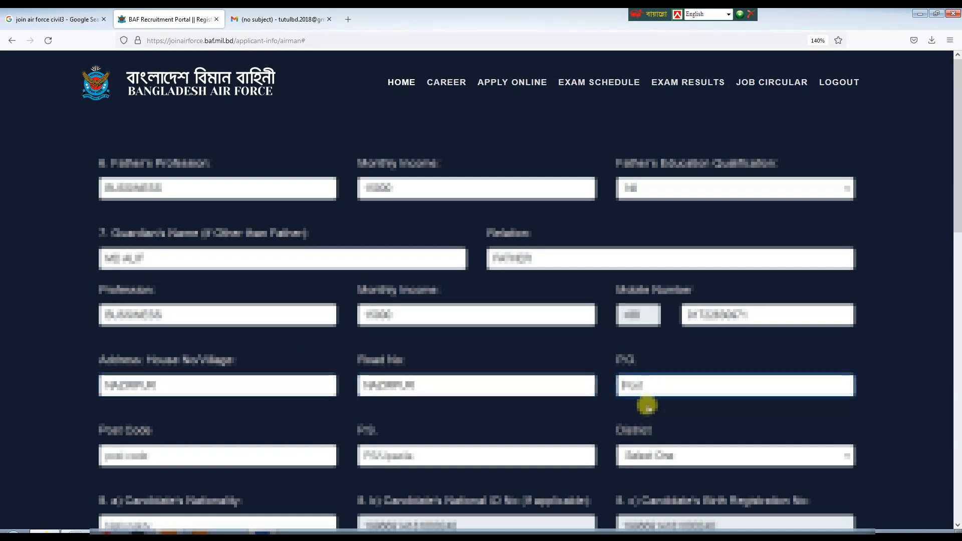
click(128, 453)
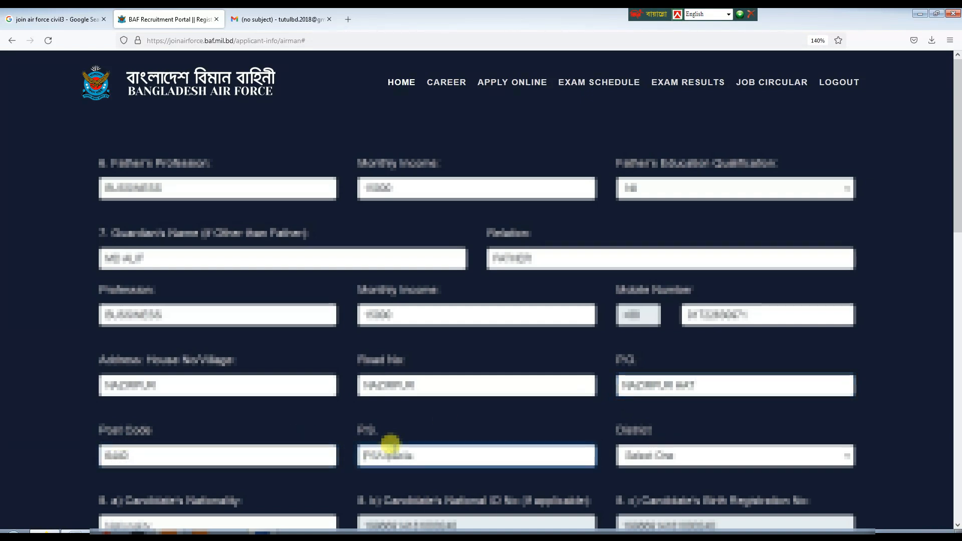
click(687, 454)
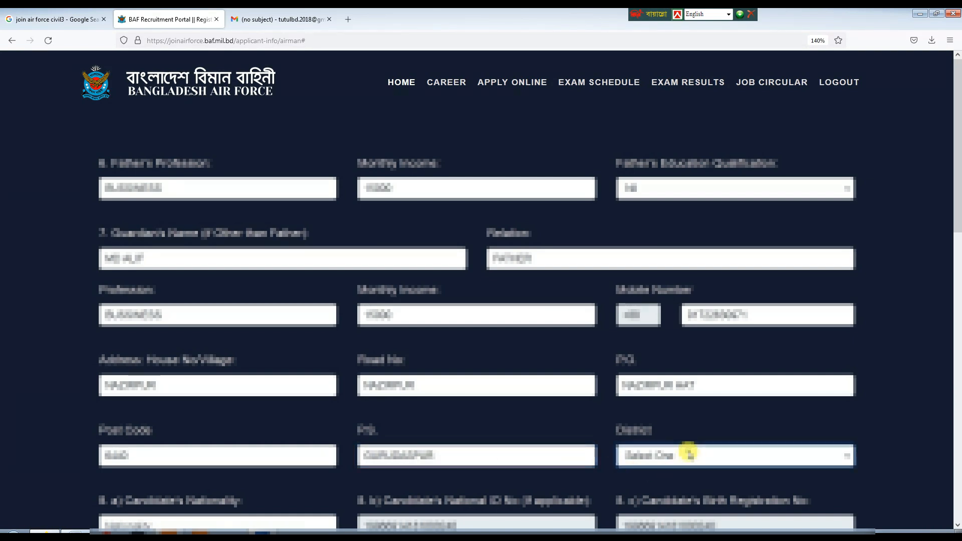
key(n)
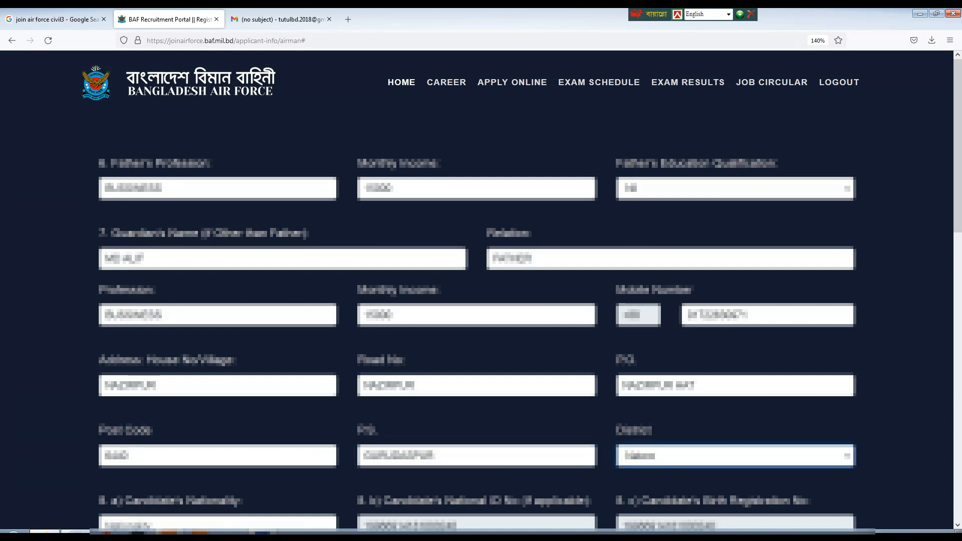
Fill in the sect or caste field and check the marital status field.
scroll(680, 423, down, 3)
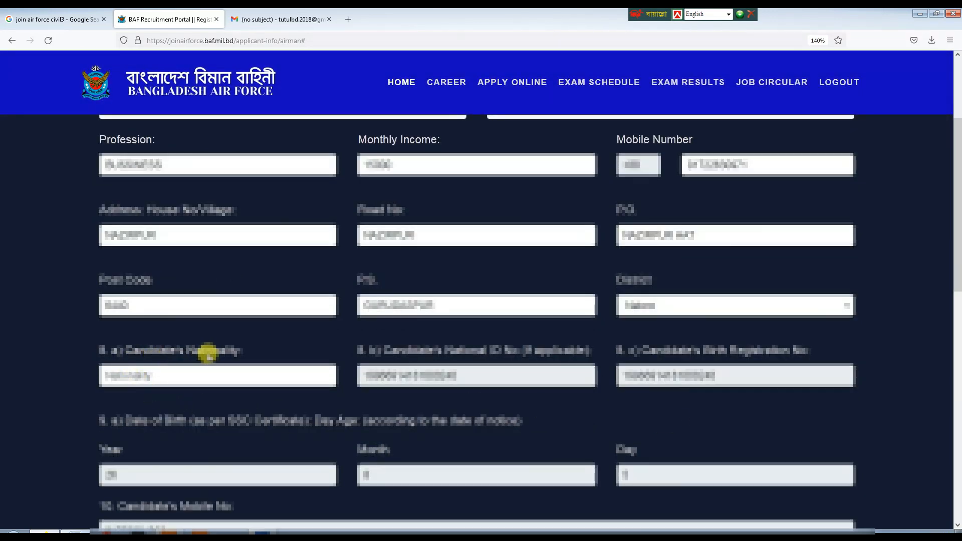
scroll(329, 335, down, 3)
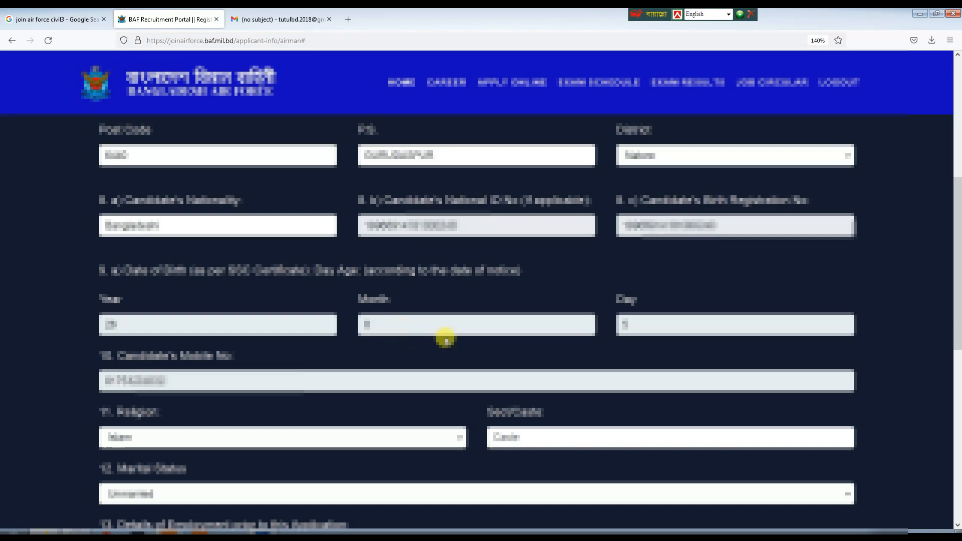
scroll(279, 315, down, 3)
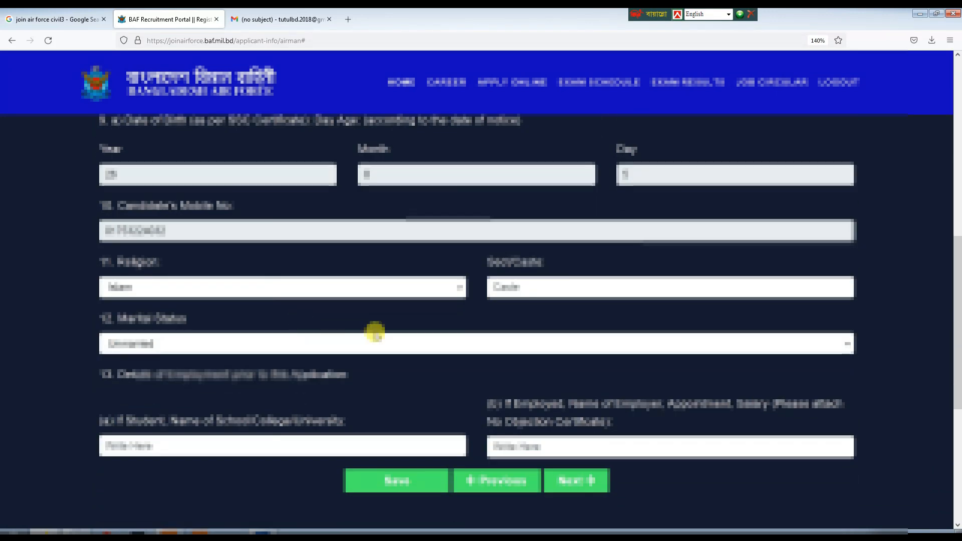
click(133, 283)
click(512, 285)
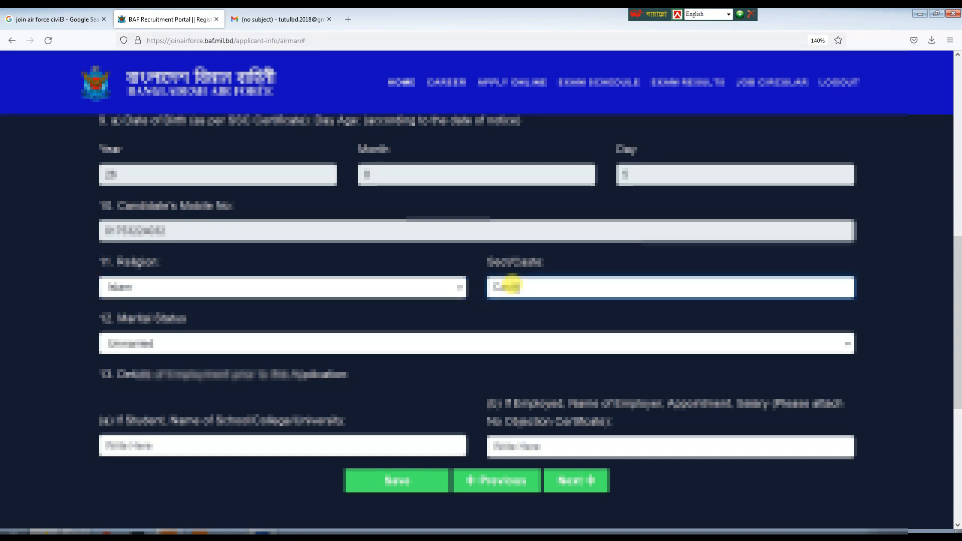
text(38)
click(178, 344)
double_click(177, 346)
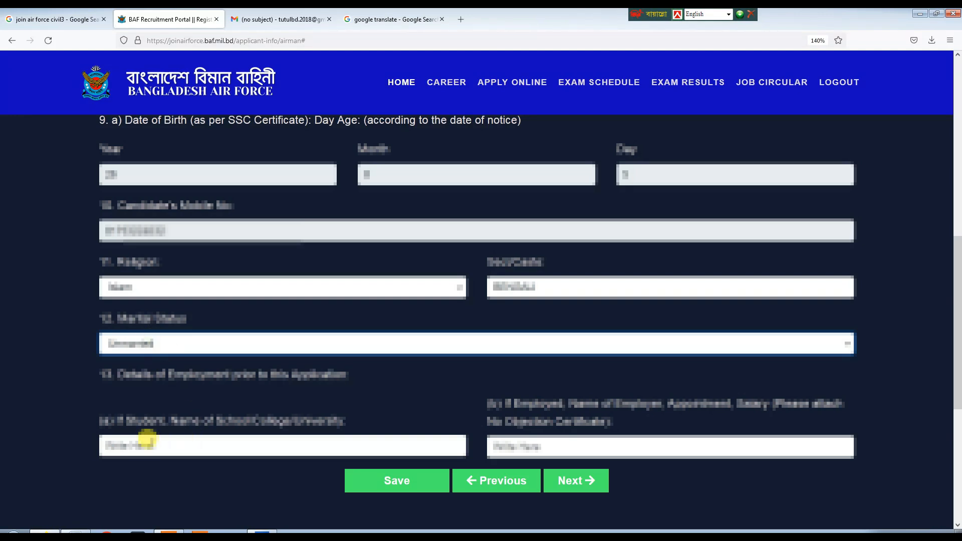
Enter Nil for the student school name and N/A for previous employment details.
click(150, 441)
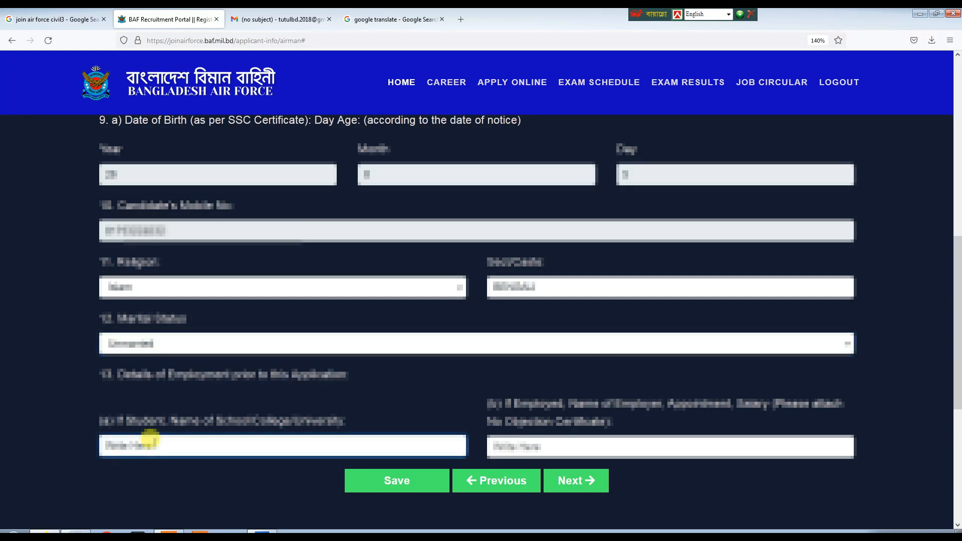
text(Nil)
click(540, 447)
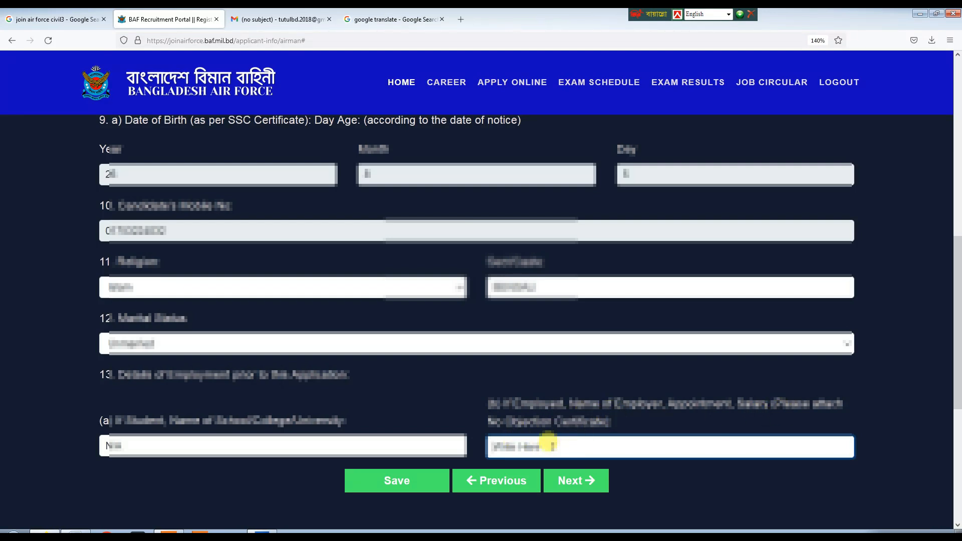
text(N/A)
scroll(575, 331, down, 3)
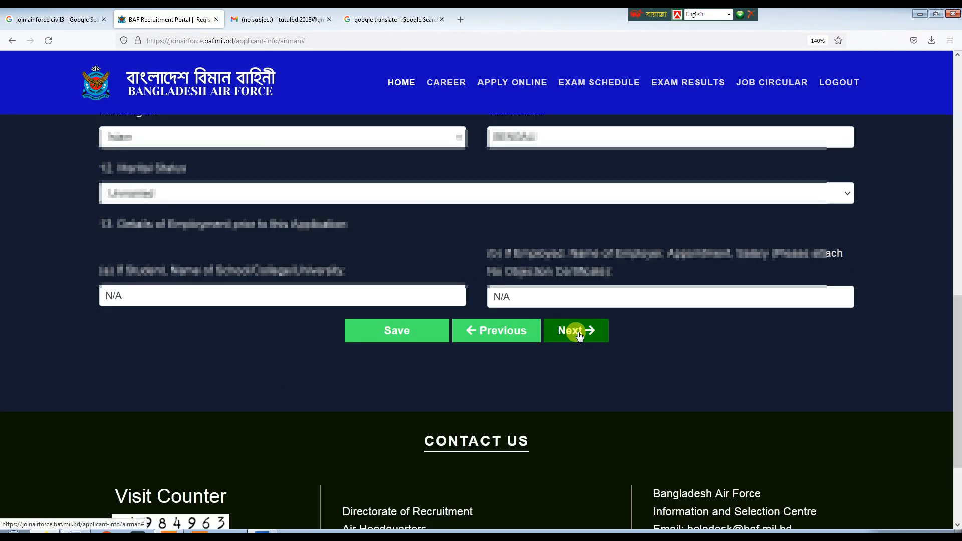
Go to educational qualifications and enter the SSC school name and RAJSHAHI board.
click(576, 331)
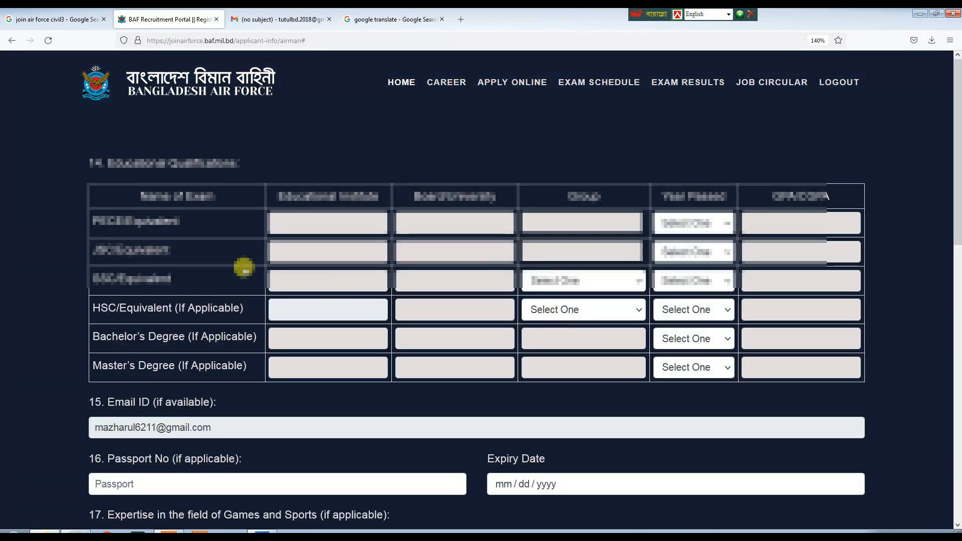
click(325, 284)
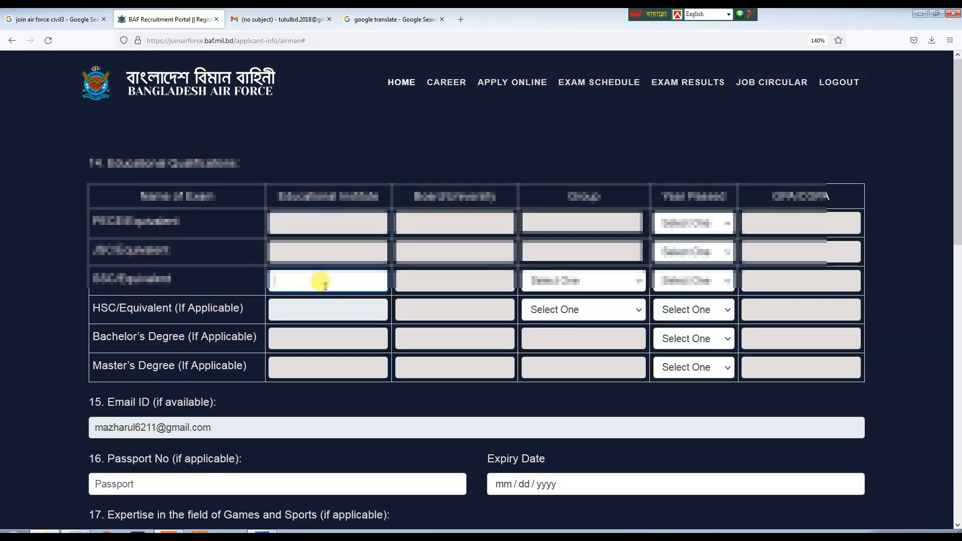
text(Na)
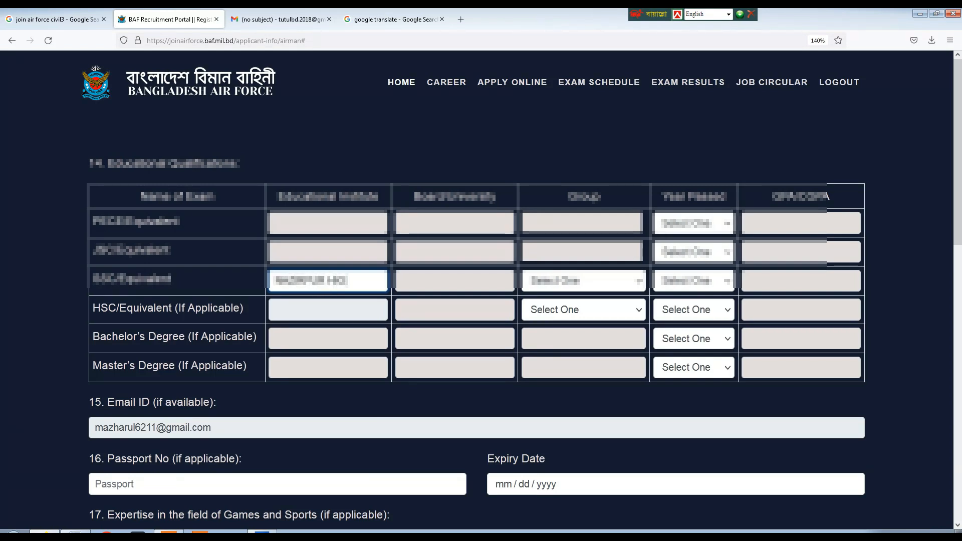
text(HOOL)
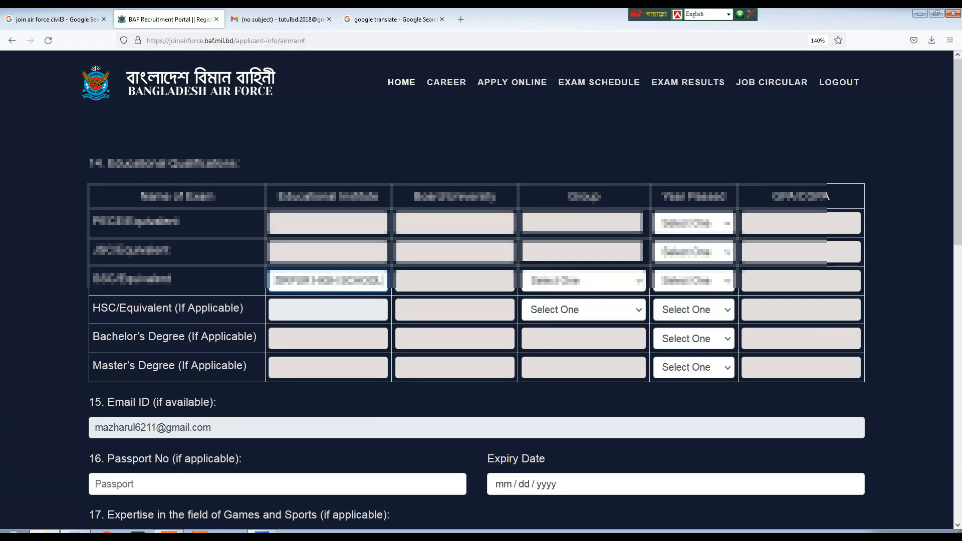
text(, NATORE)
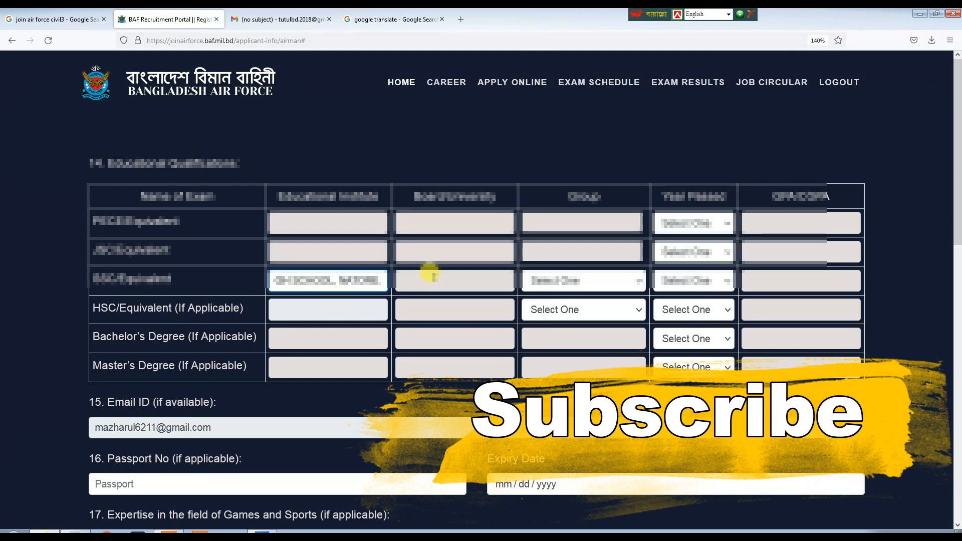
click(431, 273)
text(RAJSHAHI)
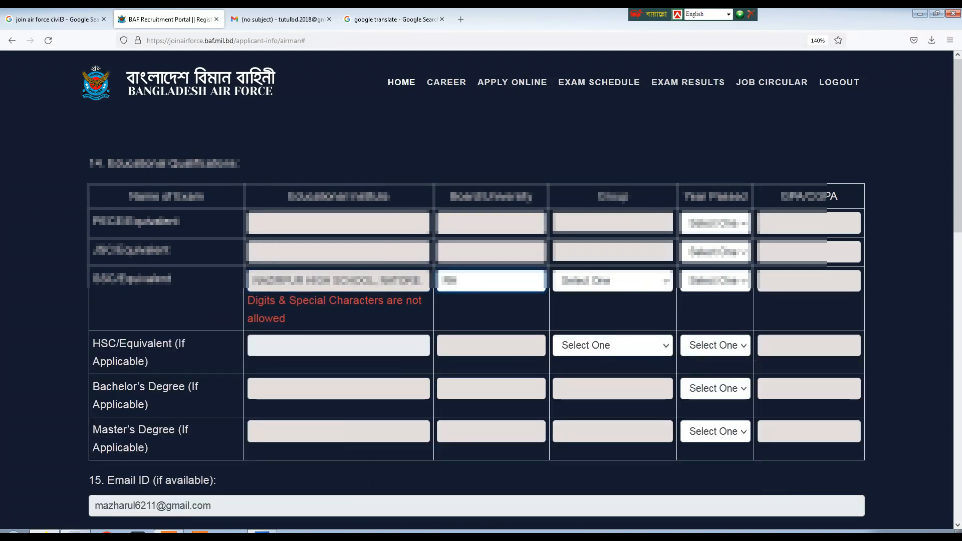
click(366, 280)
key(BackSpace)
key(BackSpace)
key(BackSpace)
key(BackSpace)
key(BackSpace)
key(BackSpace)
key(BackSpace)
key(BackSpace)
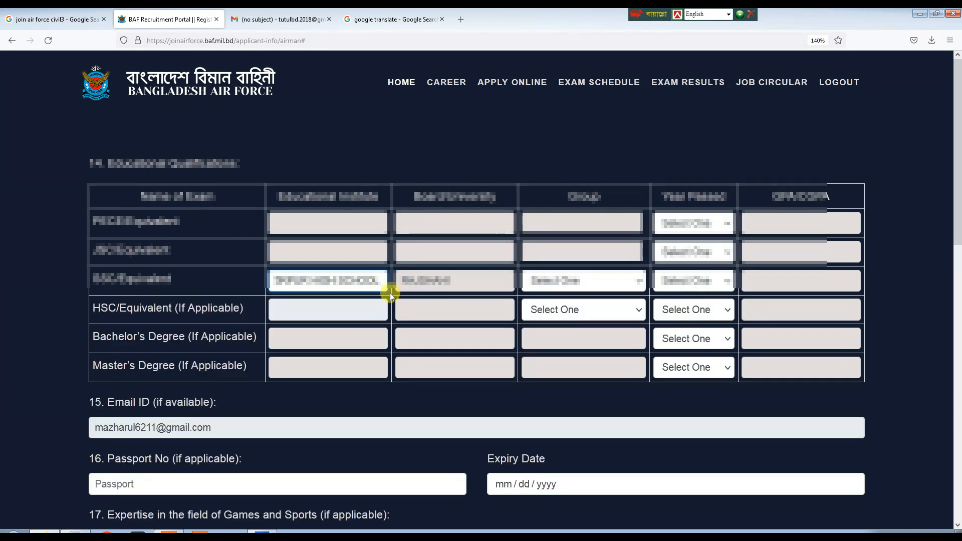
Set the SSC group to Science, choose the passing year and enter GPA 5.00.
click(429, 278)
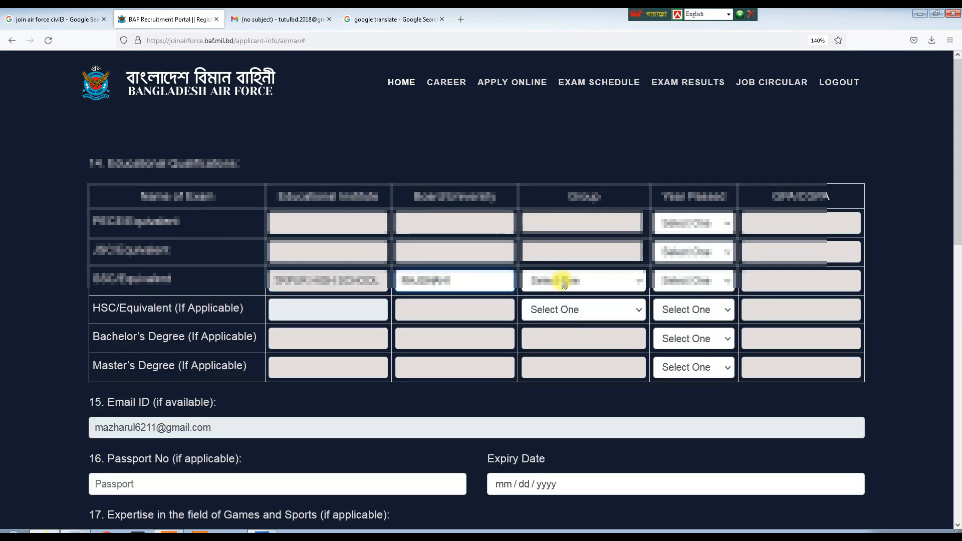
click(564, 282)
click(548, 315)
click(708, 280)
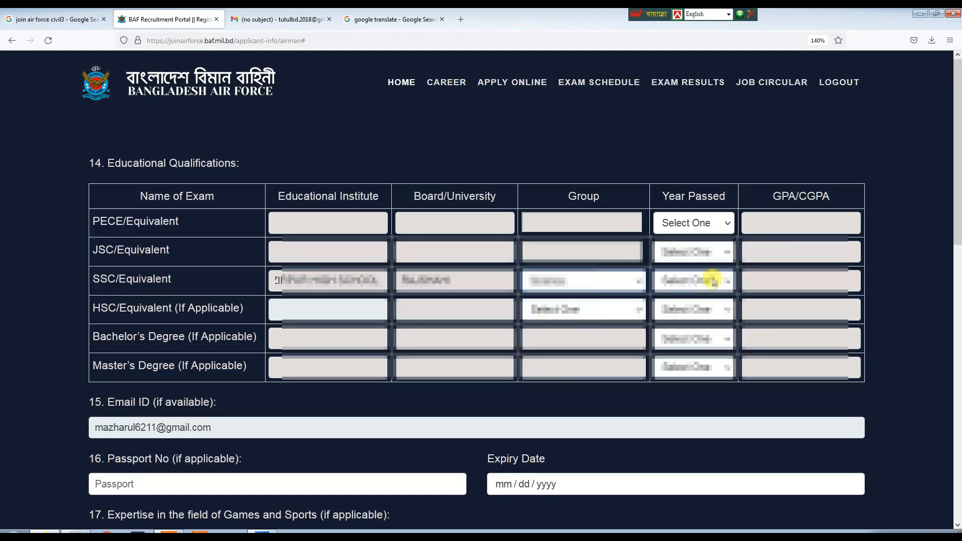
click(675, 423)
click(790, 281)
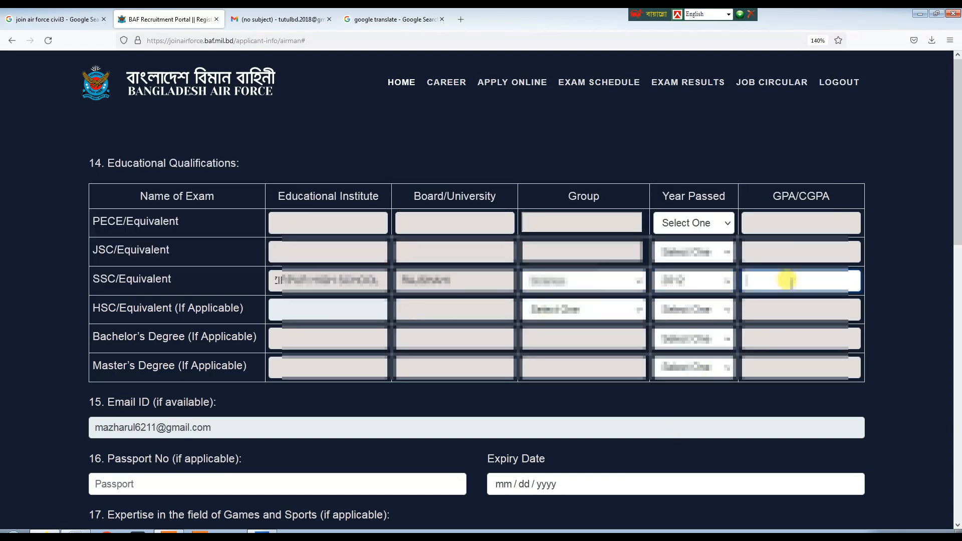
text(5.00)
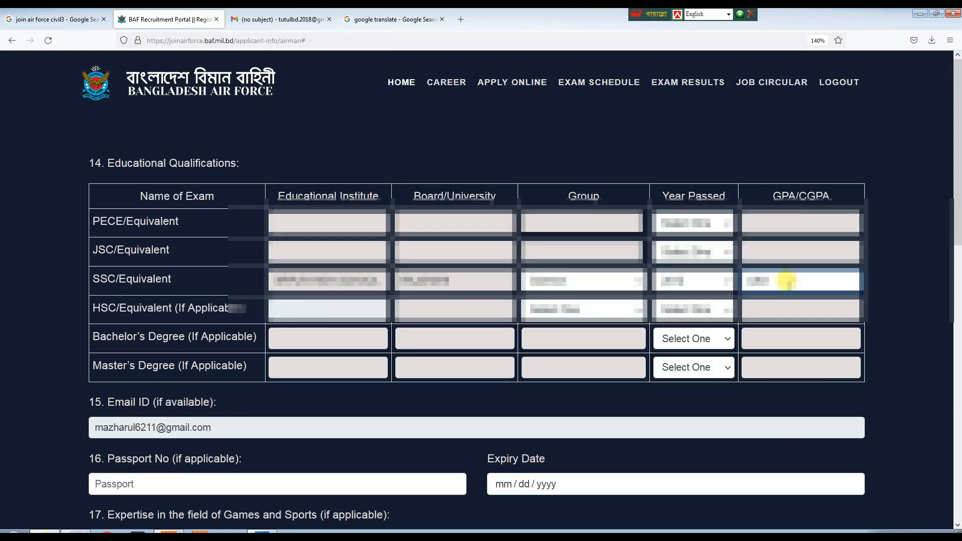
Scroll to the end of the form and submit the airmen application.
scroll(369, 361, down, 3)
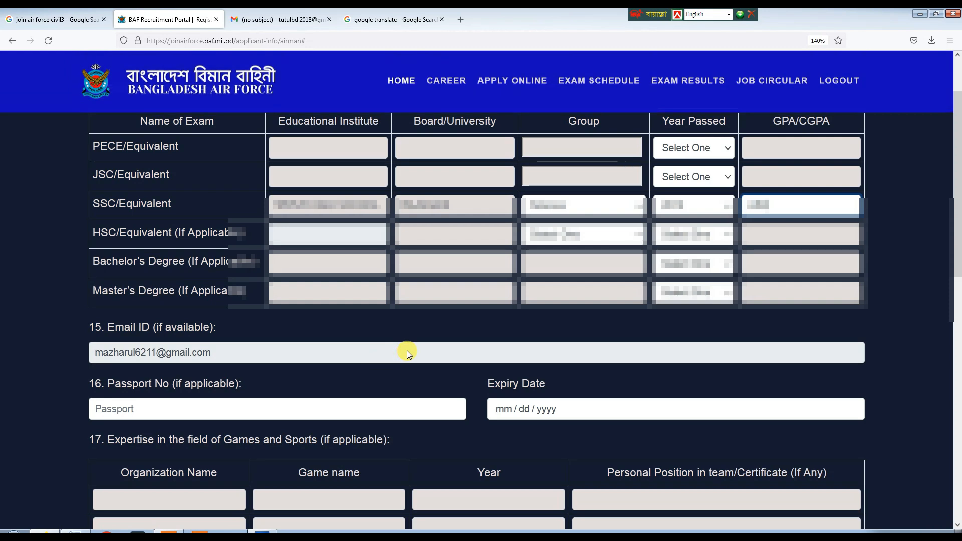
scroll(247, 372, down, 3)
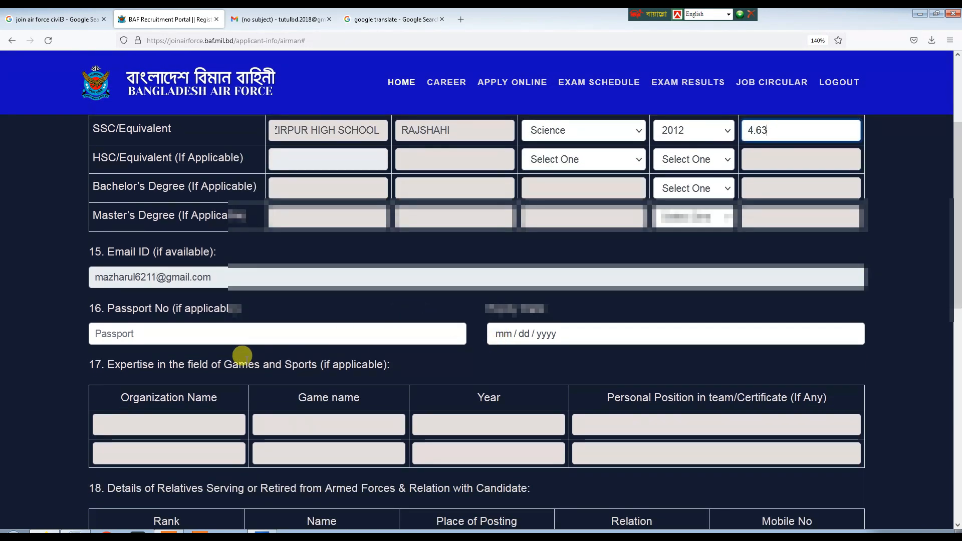
scroll(242, 354, down, 3)
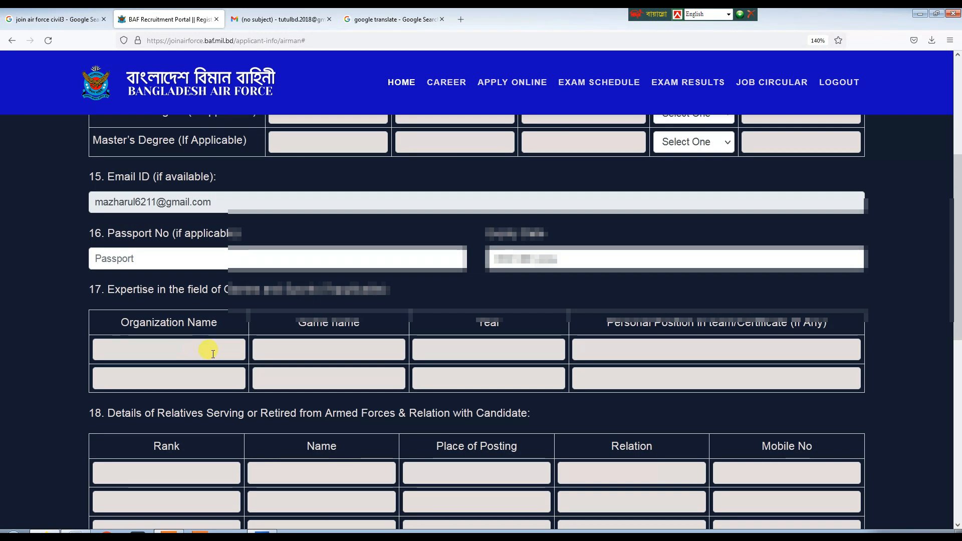
scroll(260, 324, down, 3)
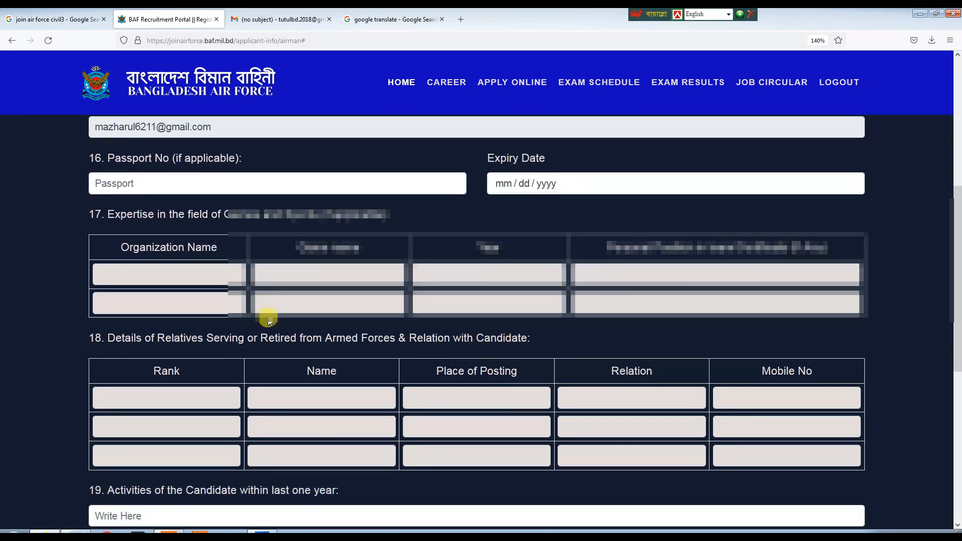
scroll(266, 328, down, 2)
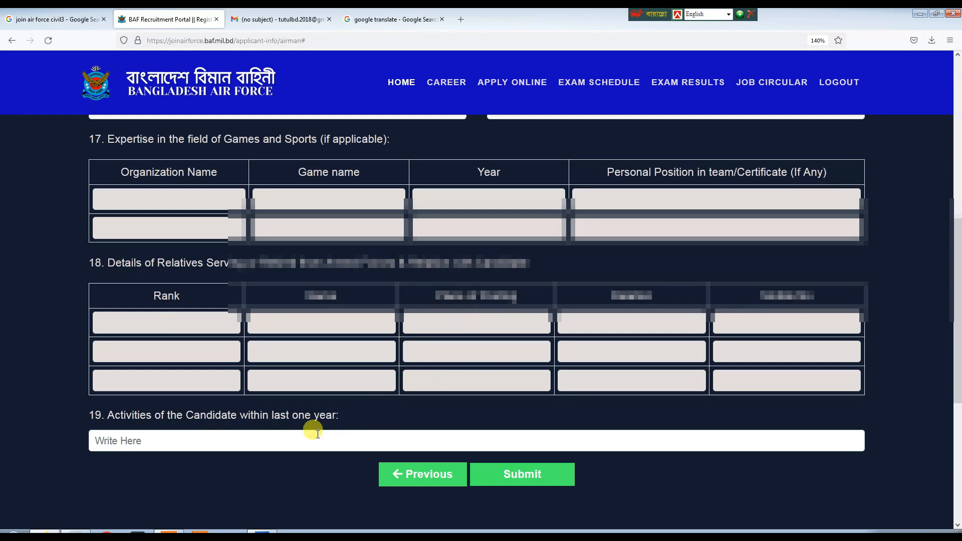
click(550, 482)
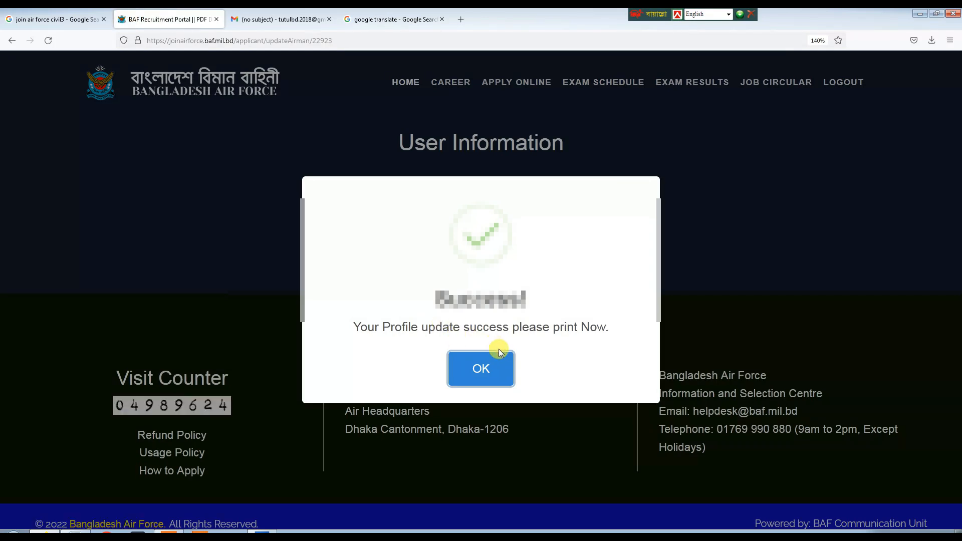
click(491, 370)
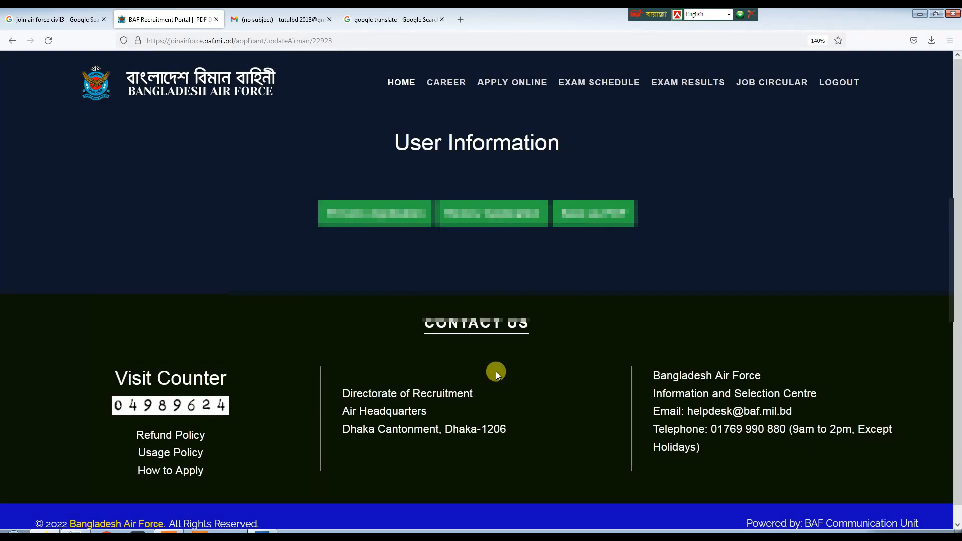
click(590, 221)
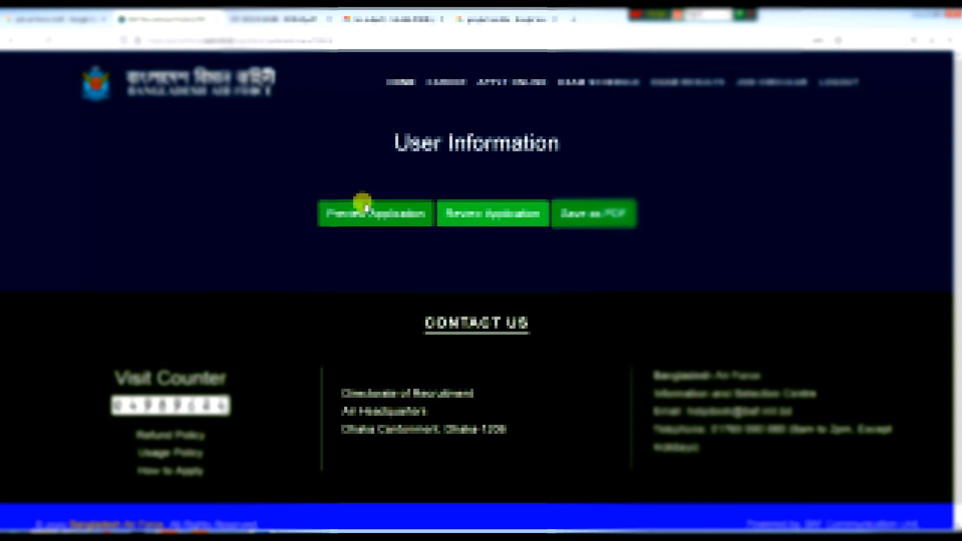
Scroll through the generated airmen application PDF to review its guardian and education entries, then return to the top.
click(365, 204)
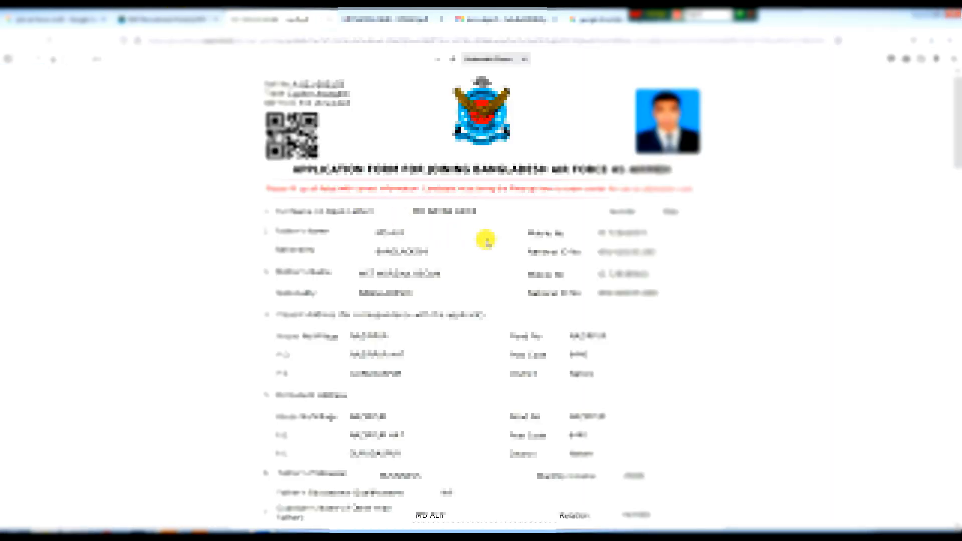
scroll(486, 240, down, 7)
scroll(486, 240, down, 15)
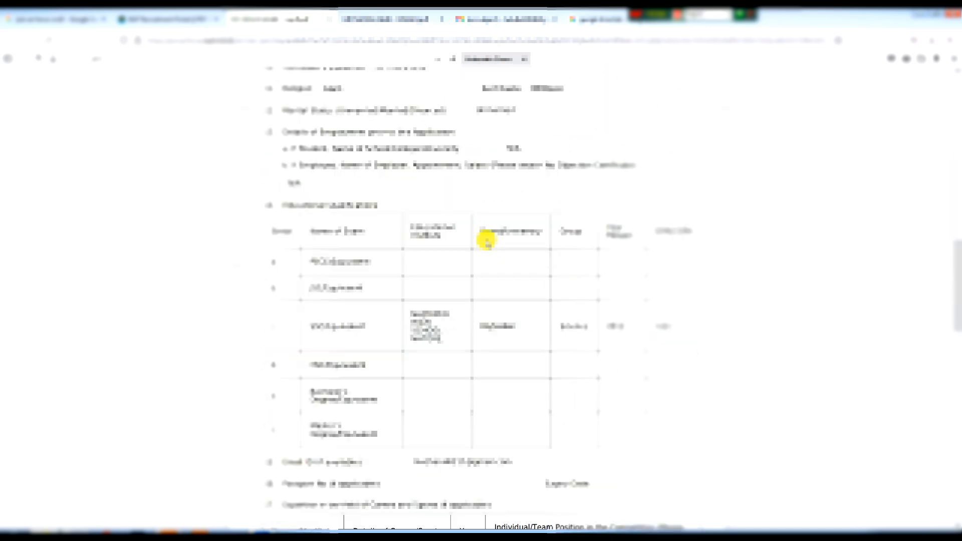
scroll(486, 240, up, 8)
scroll(487, 240, up, 15)
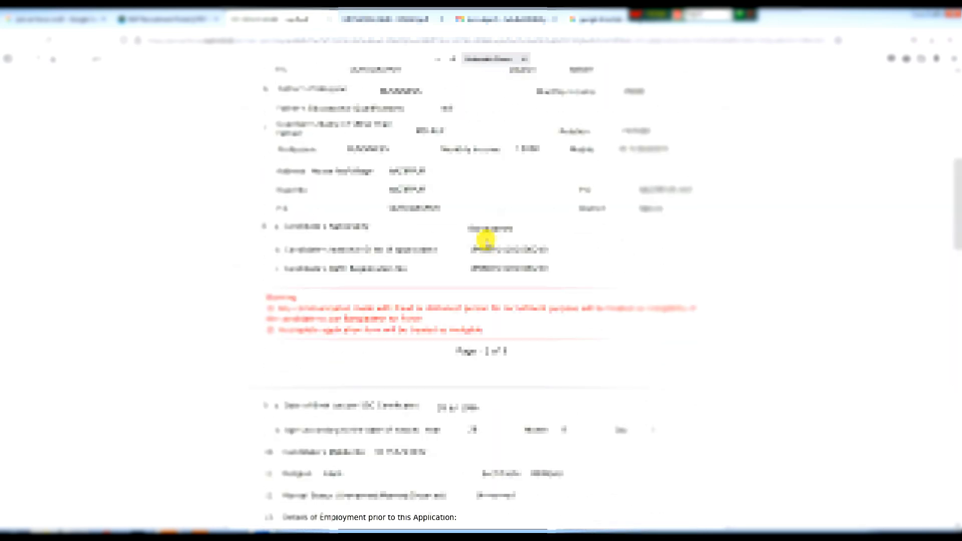